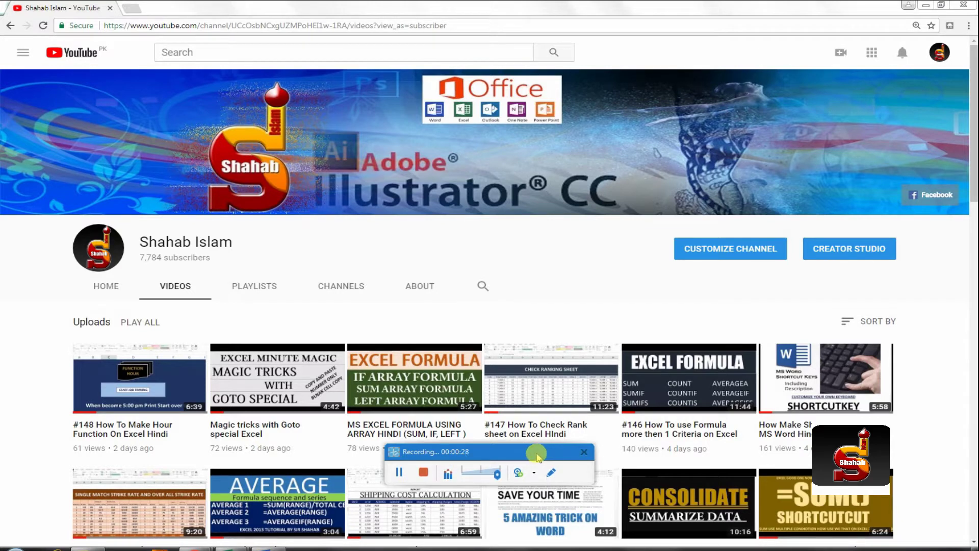
- Leave the YouTube channel's videos page and bring up the blank Excel workbook Book2
{"action": "mouse_move", "coordinate": [544, 453]}
{"action": "left_mouse_down"}
{"action": "mouse_move", "coordinate": [535, 465]}
{"action": "mouse_move", "coordinate": [541, 545]}
{"action": "left_mouse_up"}
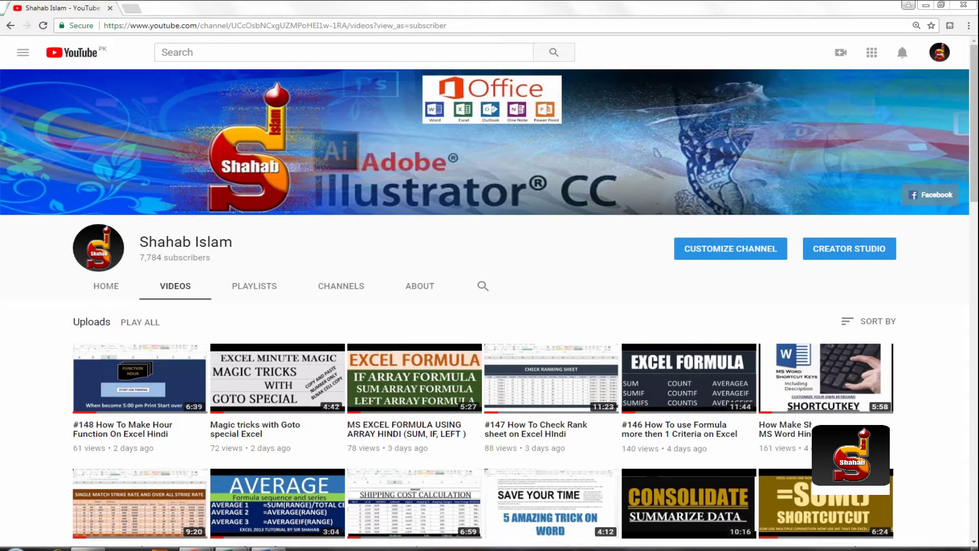
{"action": "mouse_move", "coordinate": [231, 546]}
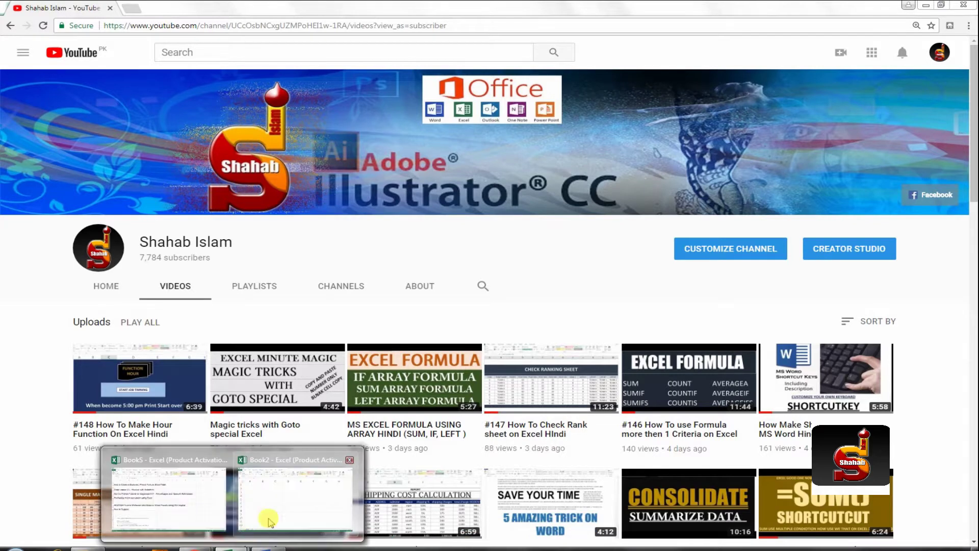
{"action": "left_click", "coordinate": [286, 500]}
- Enter the headers 'time in' in A3 and 'lunch out' in B3
{"action": "left_click", "coordinate": [99, 184]}
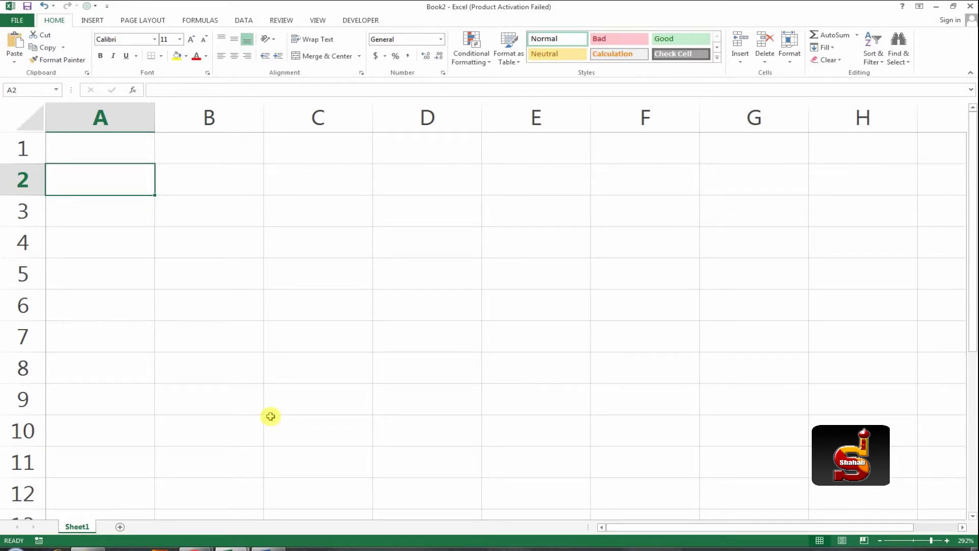
{"action": "key", "text": "Down"}
{"action": "type", "text": "time in"}
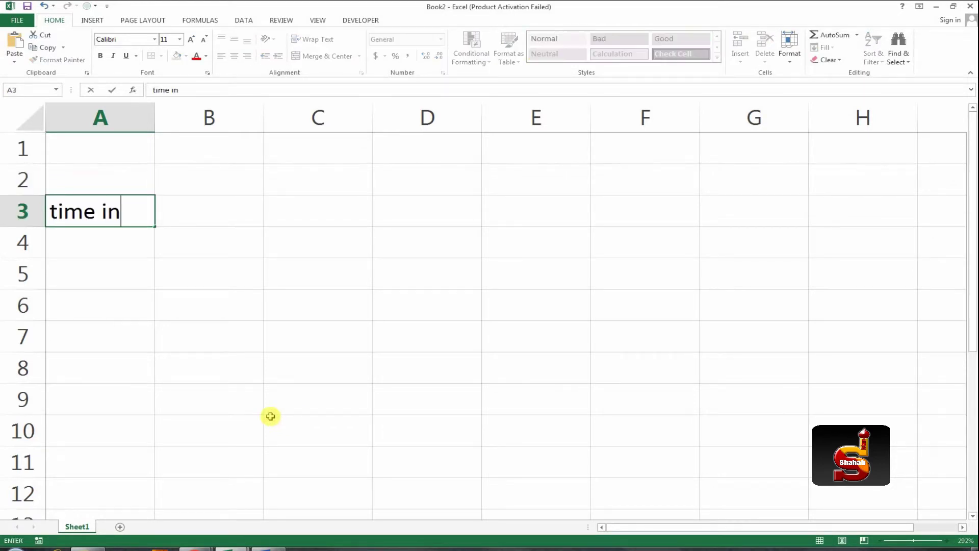
{"action": "key", "text": "Tab"}
{"action": "type", "text": "to"}
{"action": "key", "text": "BackSpace"}
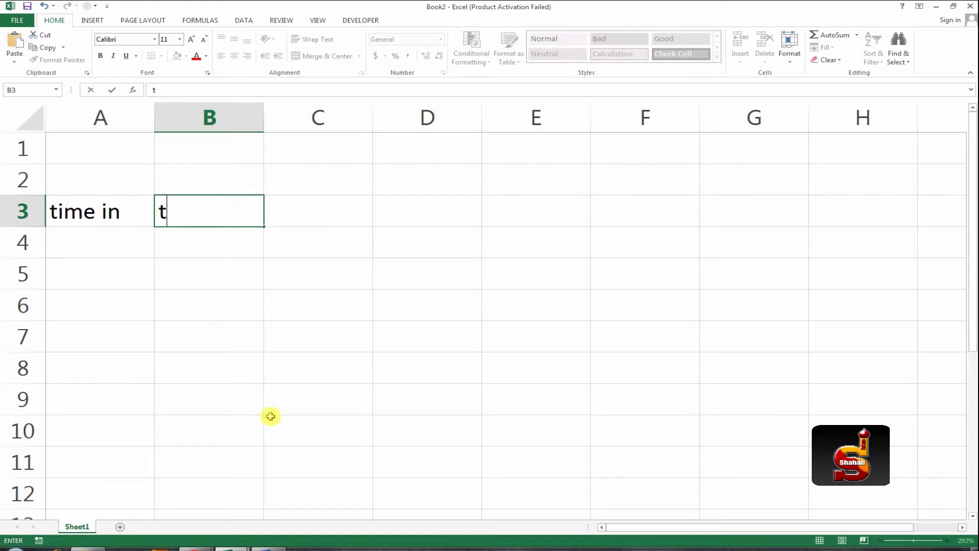
{"action": "key", "text": "BackSpace"}
{"action": "type", "text": "luc"}
{"action": "type", "text": "nh"}
{"action": "key", "text": "BackSpace"}
{"action": "key", "text": "BackSpace"}
{"action": "key", "text": "BackSpace"}
{"action": "type", "text": "nch"}
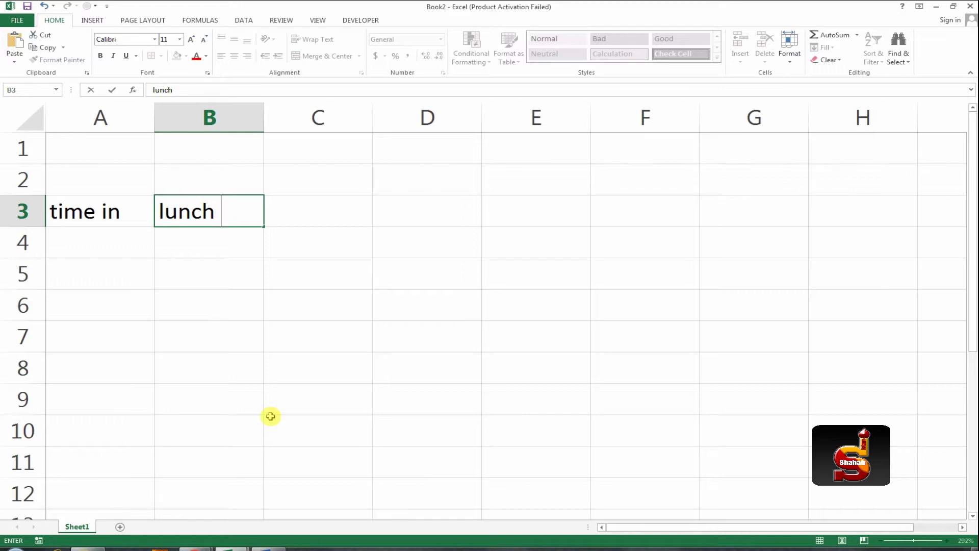
{"action": "type", "text": " out"}
{"action": "key", "text": "Tab"}
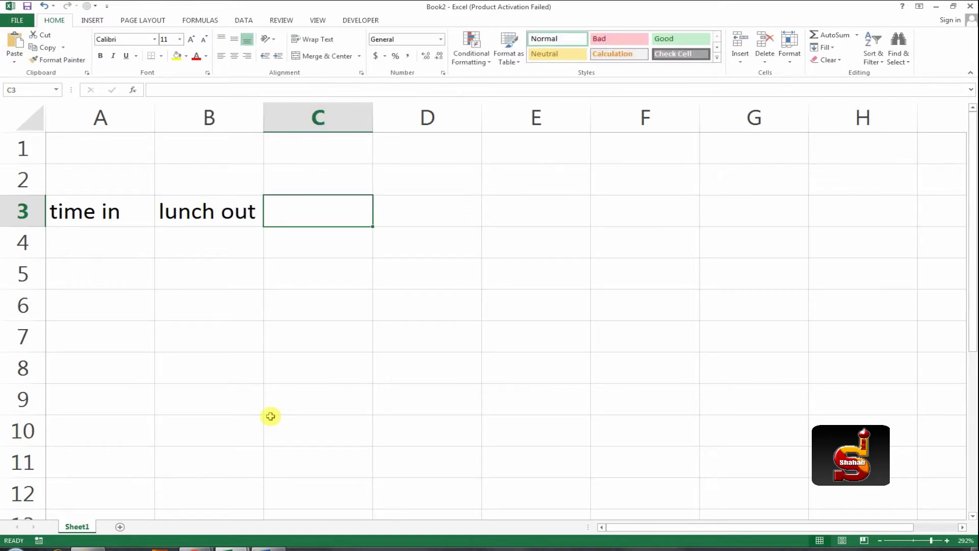
- Add the headers 'lunch in' in C3 and 'time out' in D3
{"action": "type", "text": "lun"}
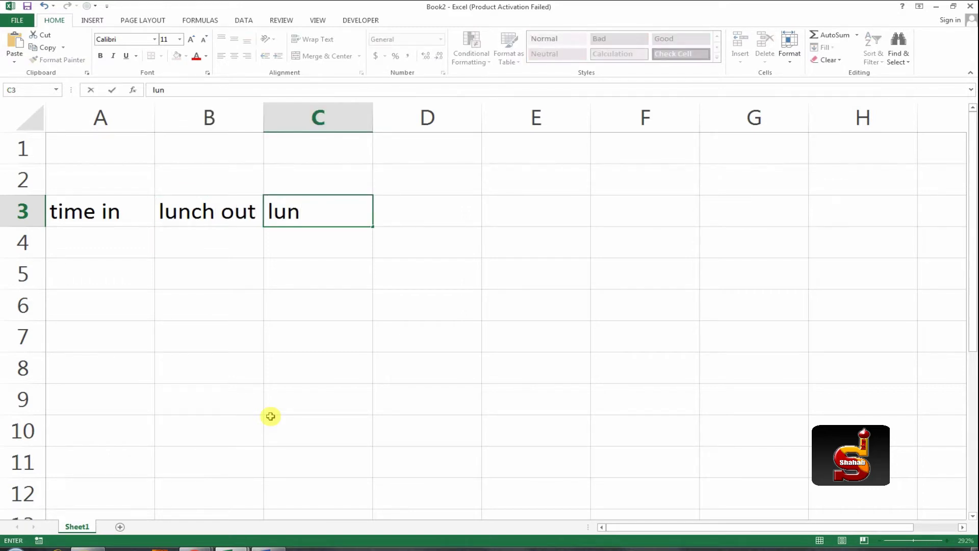
{"action": "type", "text": "ch in"}
{"action": "key", "text": "Tab"}
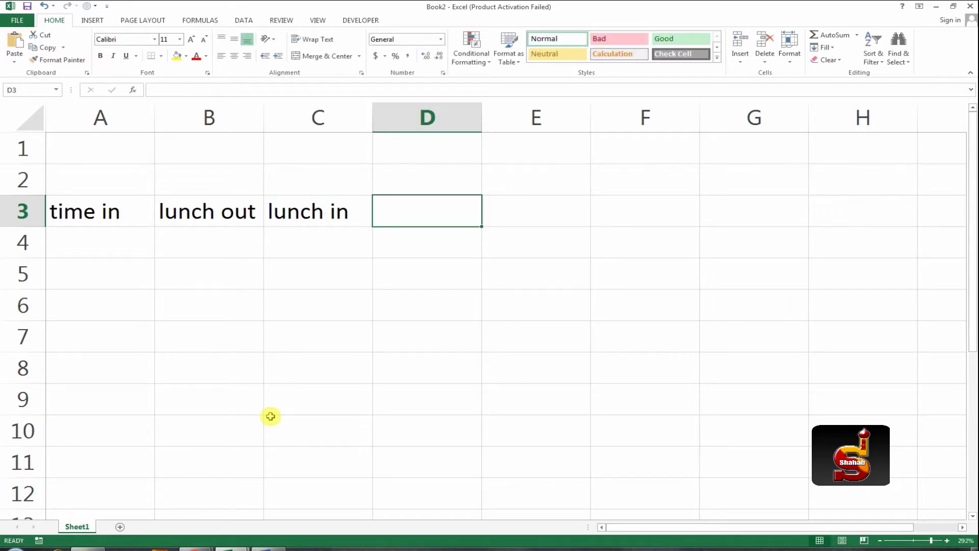
{"action": "type", "text": "time"}
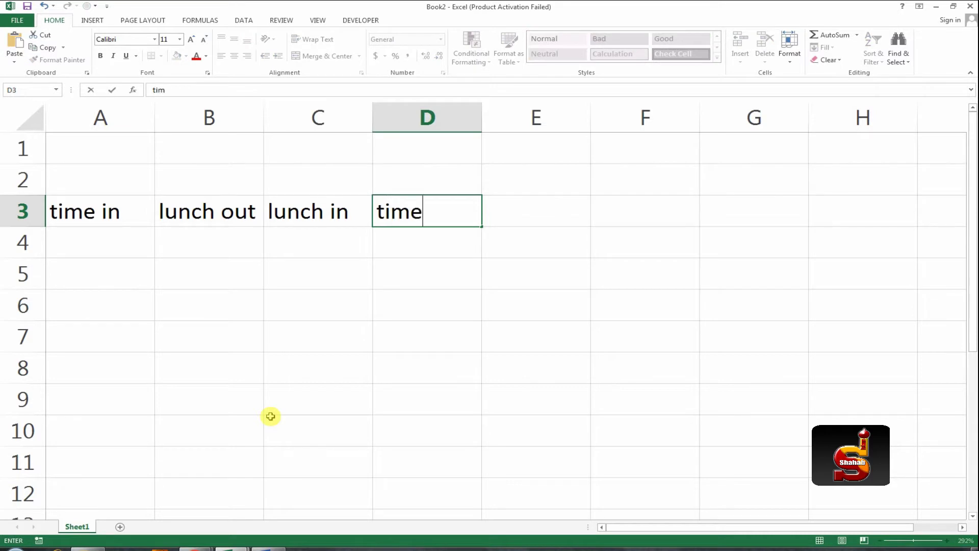
{"action": "type", "text": " out"}
{"action": "key", "text": "Return"}
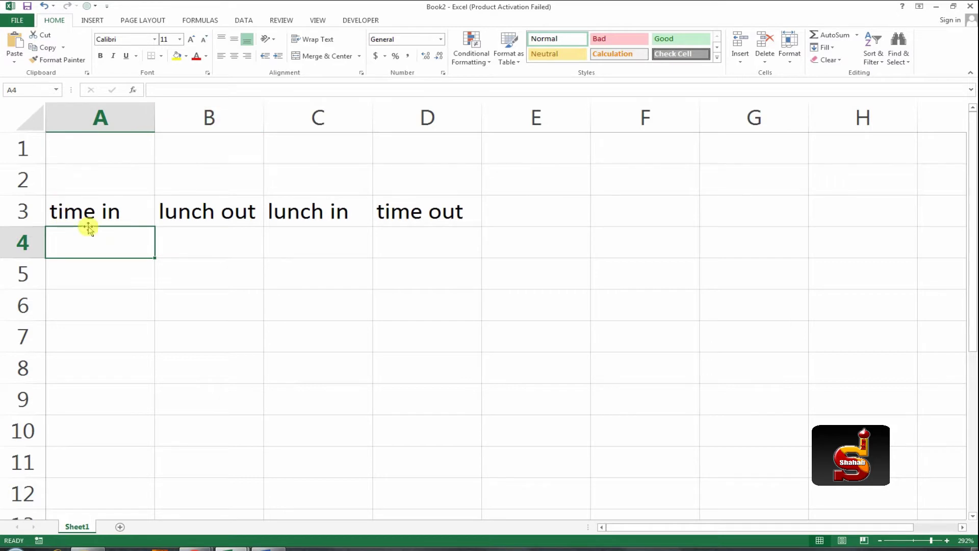
- Fill row 4 with times 08:00, 13:00, 14:00 and 17:00
{"action": "type", "text": "08"}
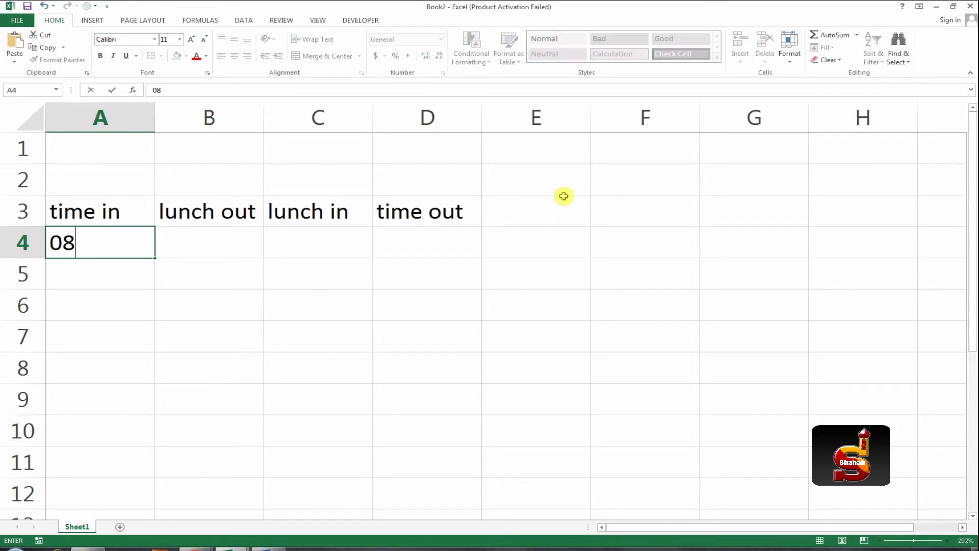
{"action": "type", "text": ":00"}
{"action": "key", "text": "Tab"}
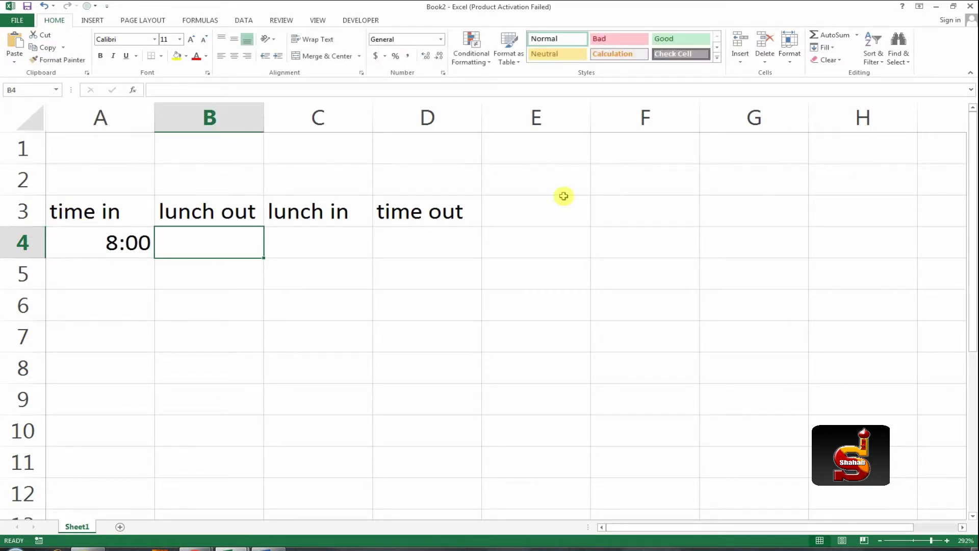
{"action": "type", "text": "1"}
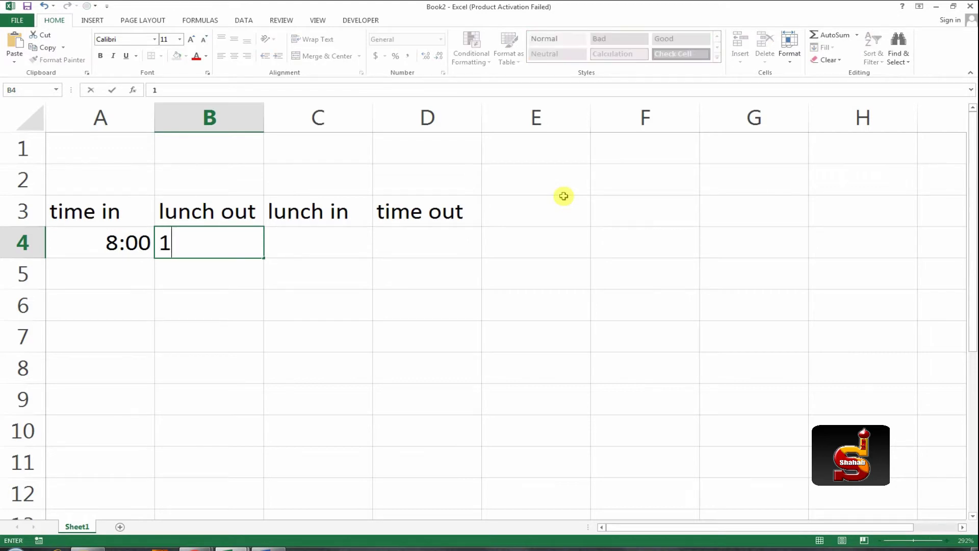
{"action": "type", "text": "3:00"}
{"action": "key", "text": "Tab"}
{"action": "type", "text": "1"}
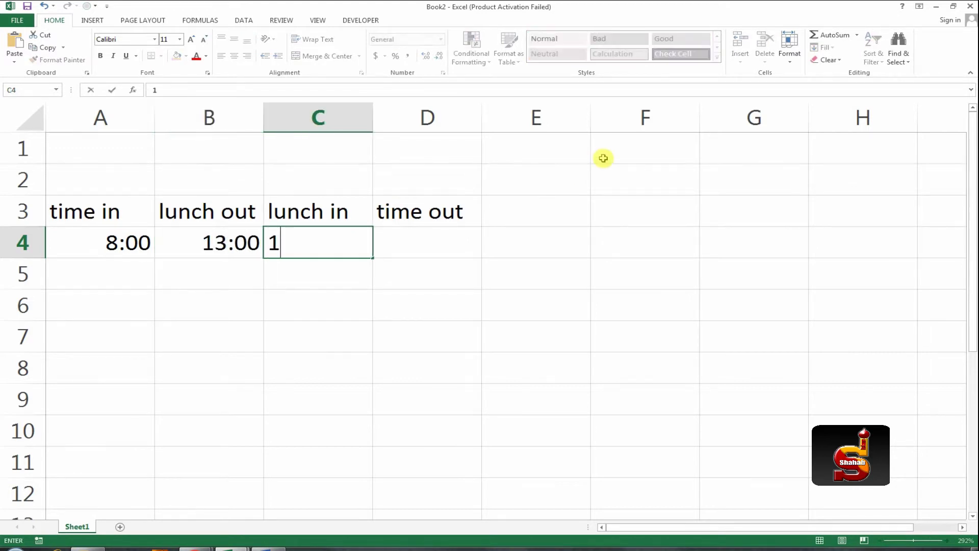
{"action": "type", "text": "4:00"}
{"action": "key", "text": "ctrl+Return"}
{"action": "key", "text": "Tab"}
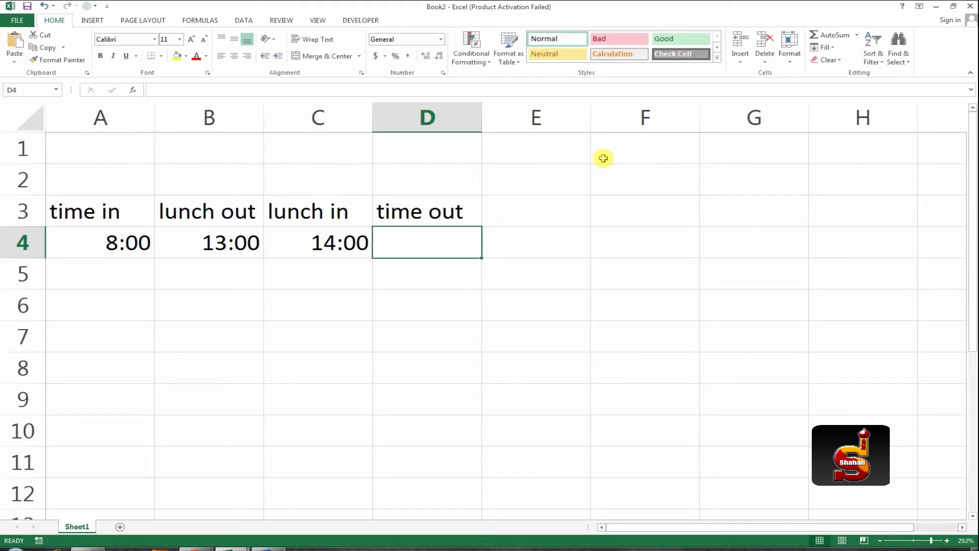
{"action": "type", "text": "17:0"}
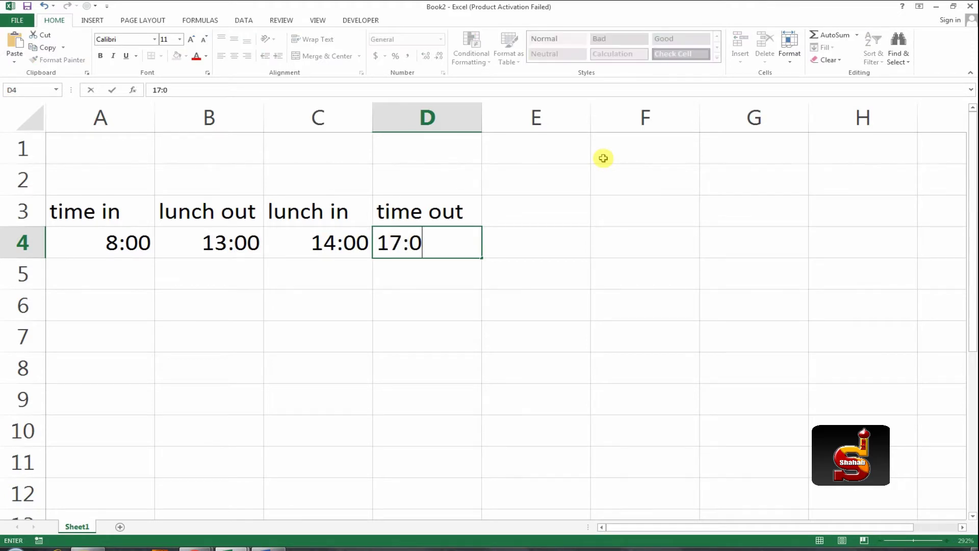
{"action": "type", "text": "0"}
{"action": "key", "text": "Return"}
- Extend the start times (9:00–11:00) down to A7 and lunch out times down to B7
{"action": "left_click", "coordinate": [149, 249]}
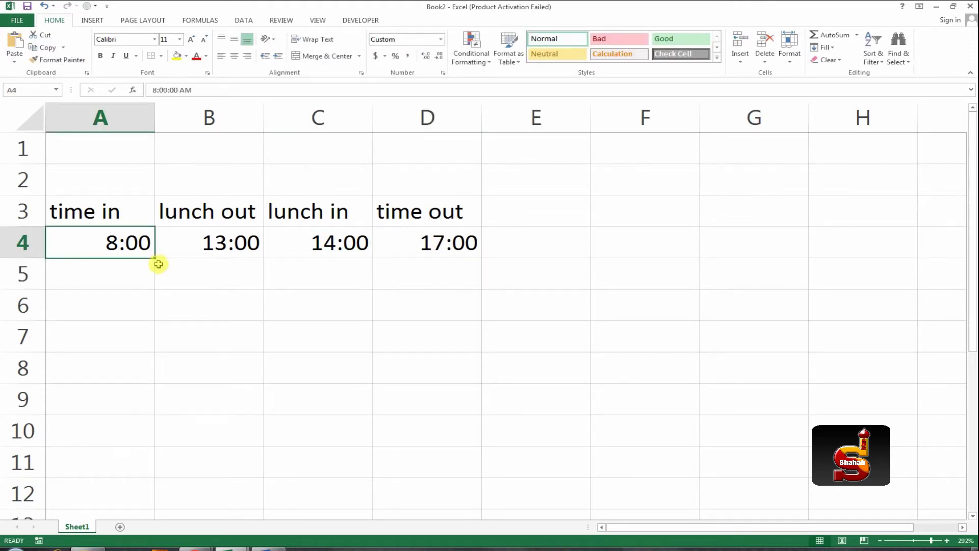
{"action": "left_click_drag", "start_coordinate": [156, 261], "coordinate": [153, 344]}
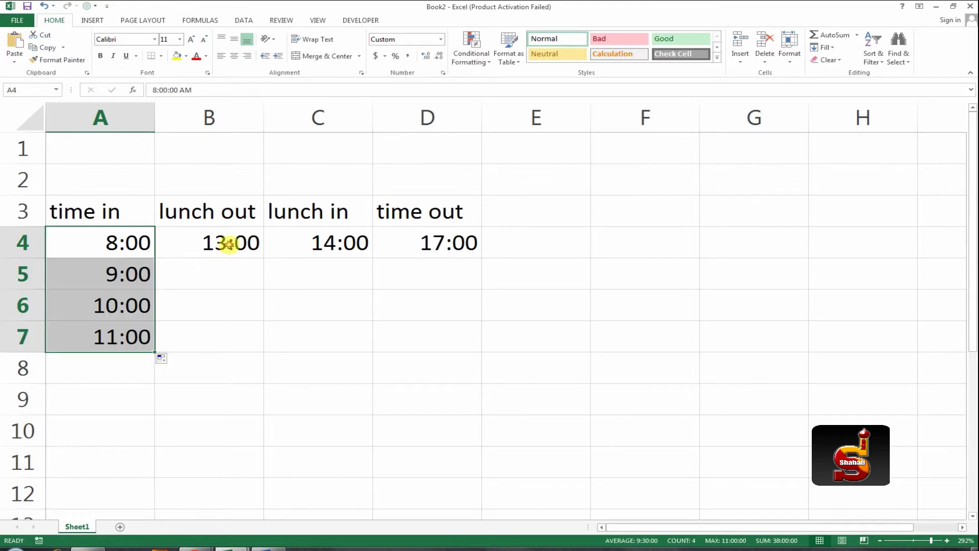
{"action": "left_click", "coordinate": [257, 251]}
{"action": "left_click_drag", "start_coordinate": [264, 255], "coordinate": [240, 345]}
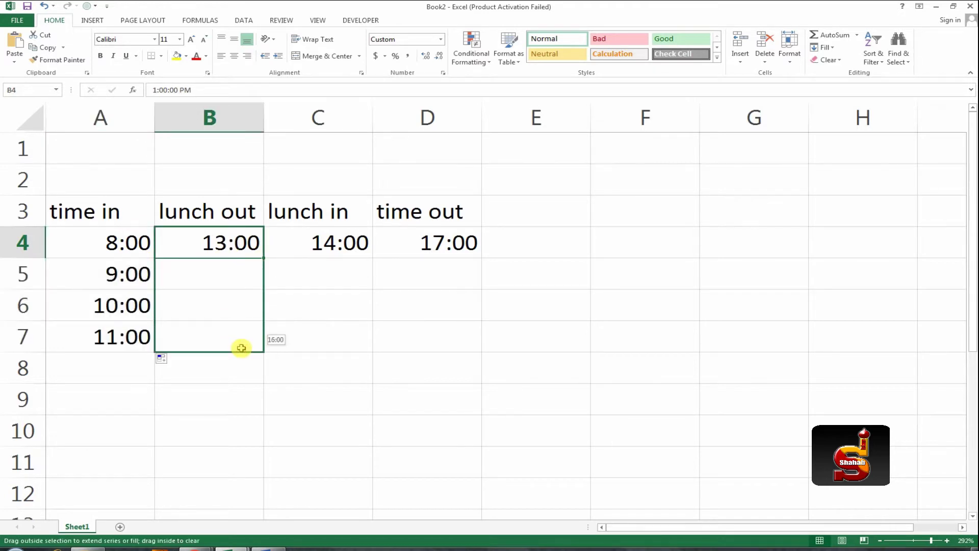
- Change the lunch out times to 14:20 in B6 and 15:00 in B7
{"action": "key", "text": "Down"}
{"action": "key", "text": "Down"}
{"action": "type", "text": "14:"}
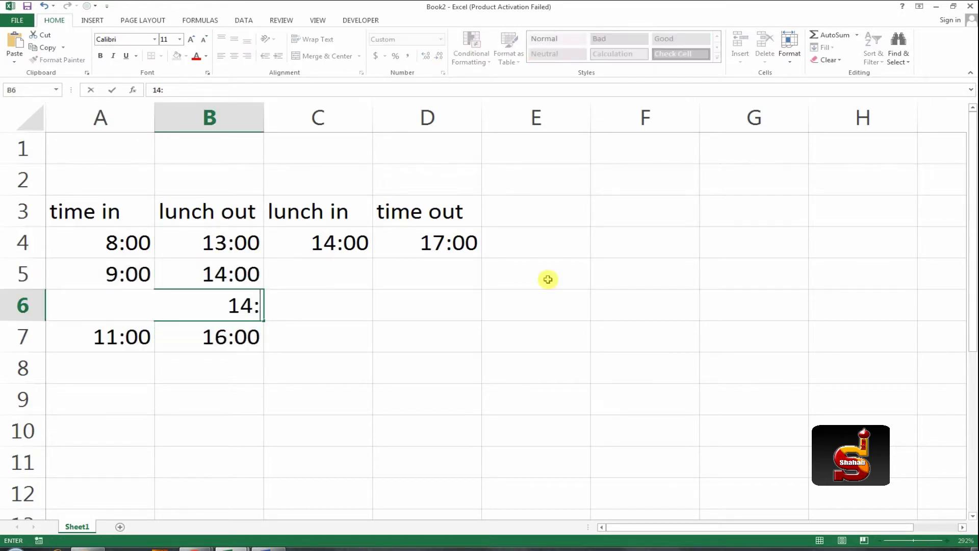
{"action": "type", "text": "20"}
{"action": "key", "text": "Return"}
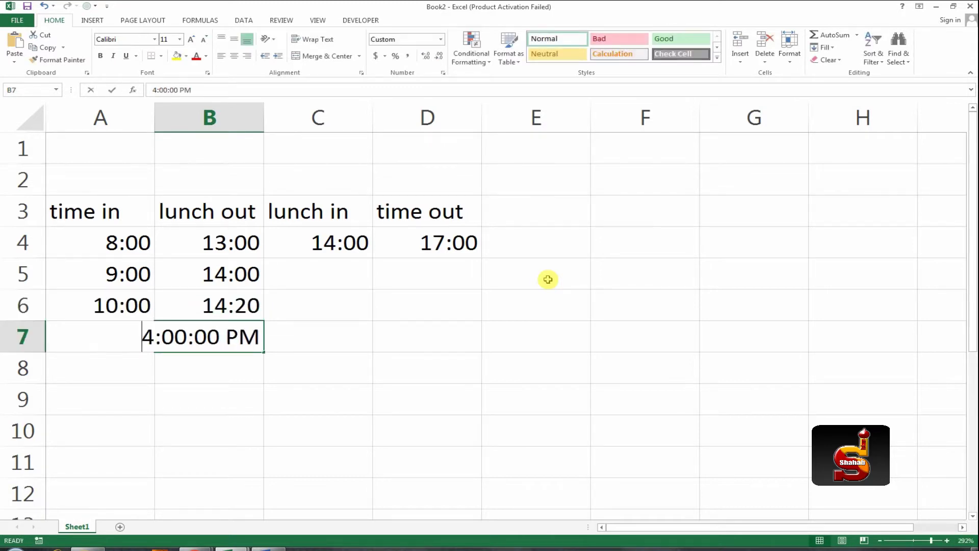
{"action": "type", "text": "15:00"}
{"action": "key", "text": "BackSpace"}
{"action": "key", "text": "BackSpace"}
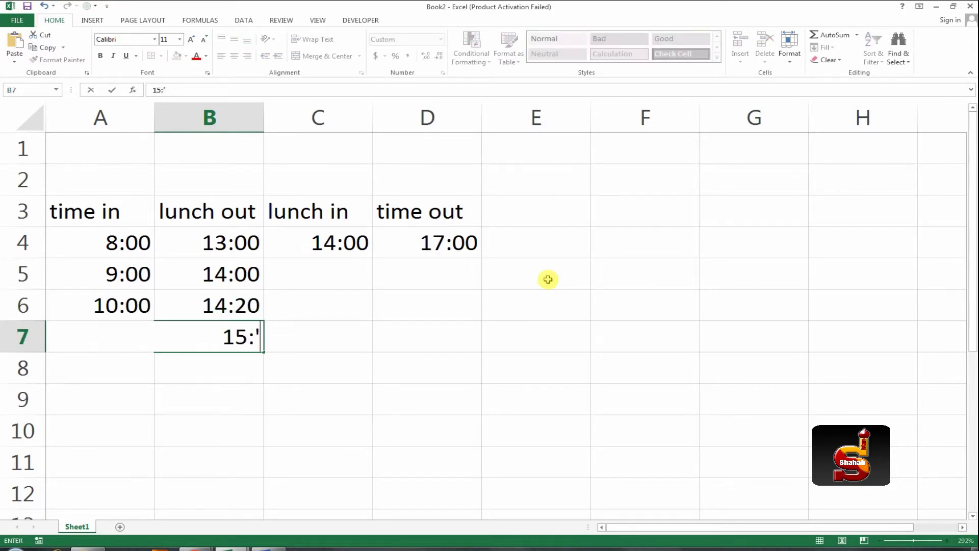
{"action": "type", "text": "00"}
{"action": "key", "text": "Return"}
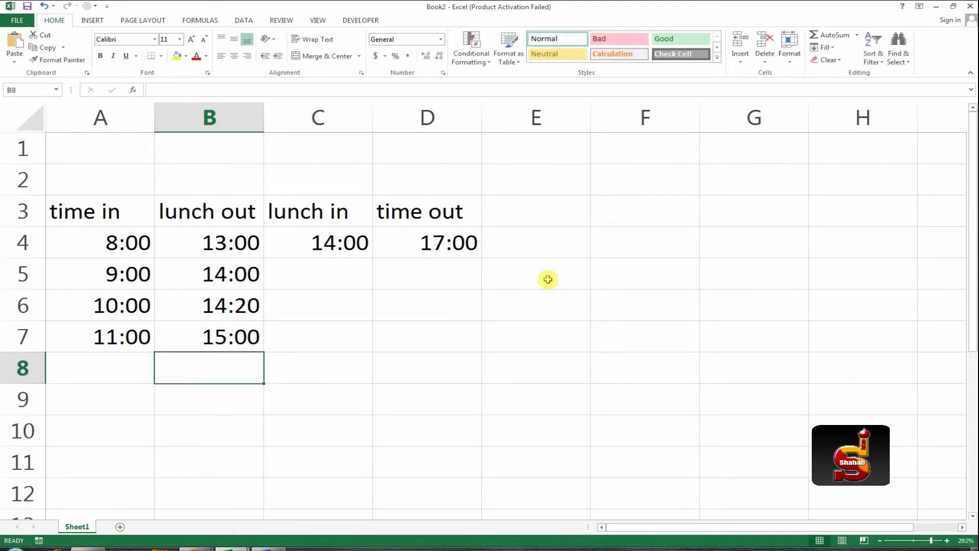
- Copy lunch in 14:00 down C4:C7 and time out 17:00 down D4:D7
{"action": "key", "text": "Left"}
{"action": "key", "text": "Right"}
{"action": "key", "text": "Right"}
{"action": "key", "text": "Up"}
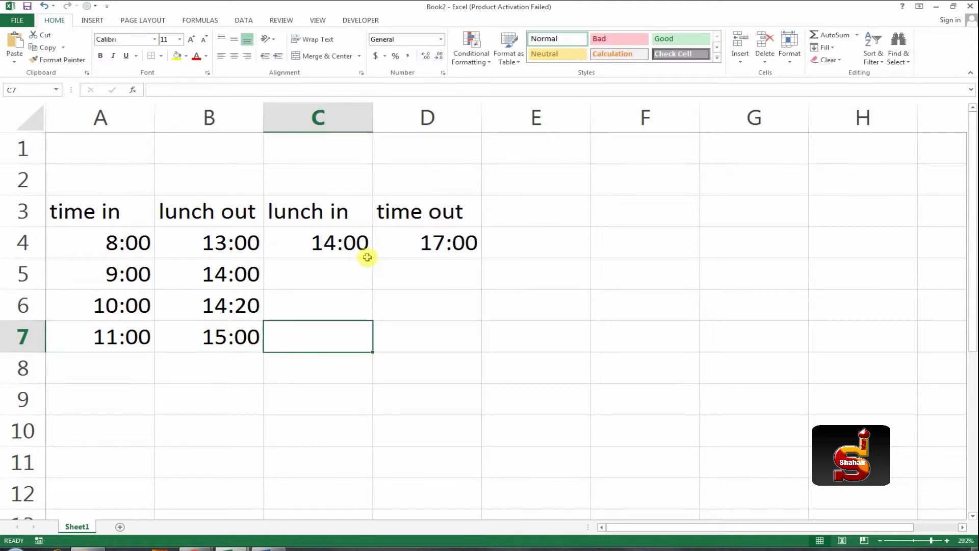
{"action": "left_click_drag", "start_coordinate": [357, 240], "coordinate": [351, 330]}
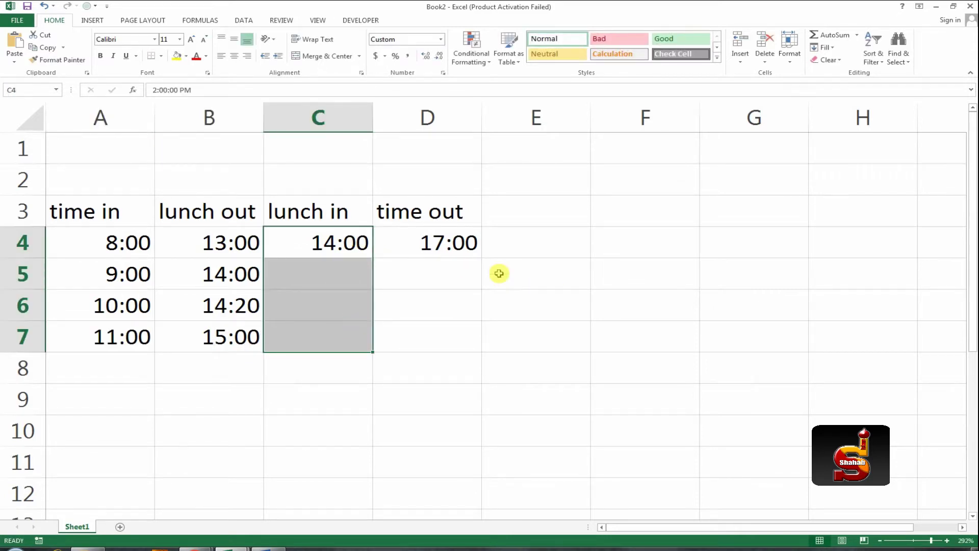
{"action": "left_click", "coordinate": [451, 270]}
{"action": "left_click_drag", "start_coordinate": [462, 220], "coordinate": [451, 328]}
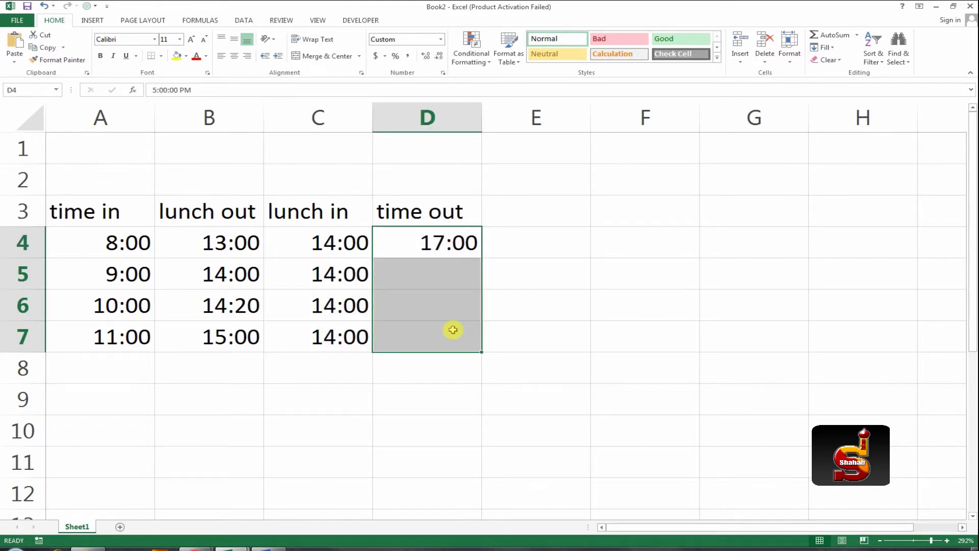
{"action": "key", "text": "ctrl+d"}
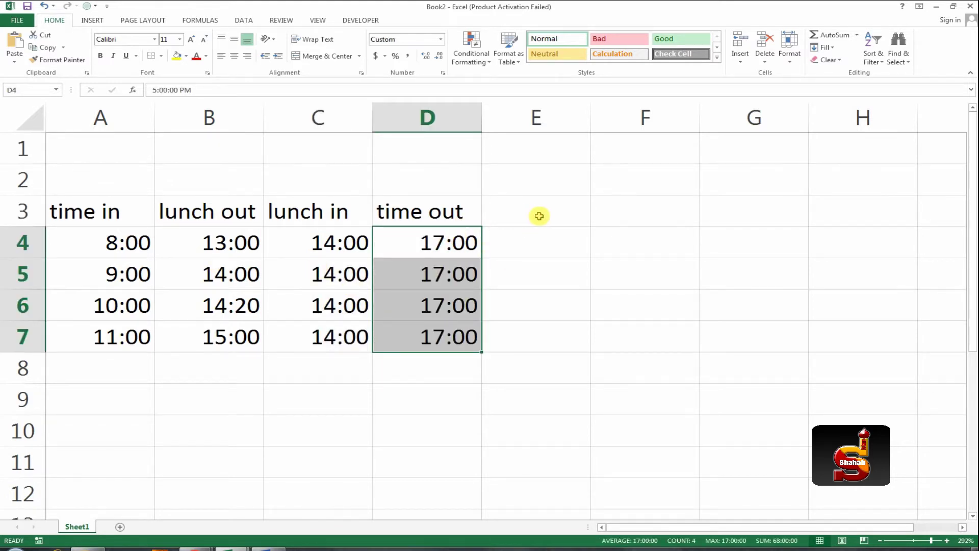
{"action": "left_click", "coordinate": [538, 214]}
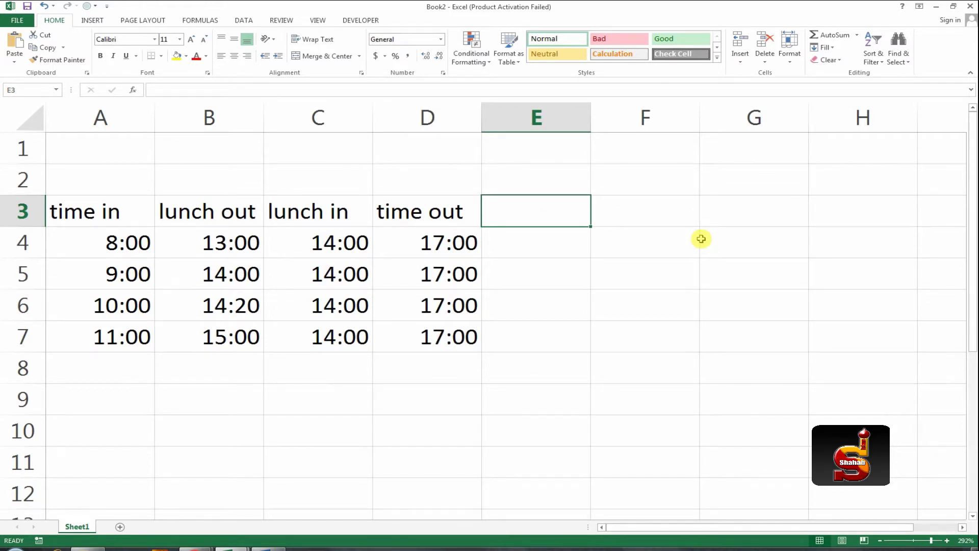
- Label cell E3 'total hours'
{"action": "type", "text": "="}
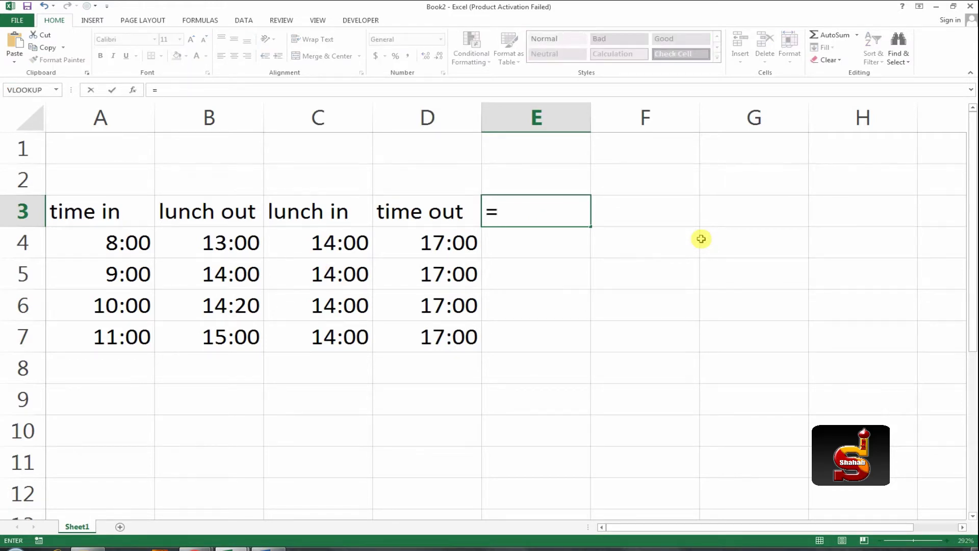
{"action": "type", "text": "("}
{"action": "key", "text": "BackSpace"}
{"action": "key", "text": "BackSpace"}
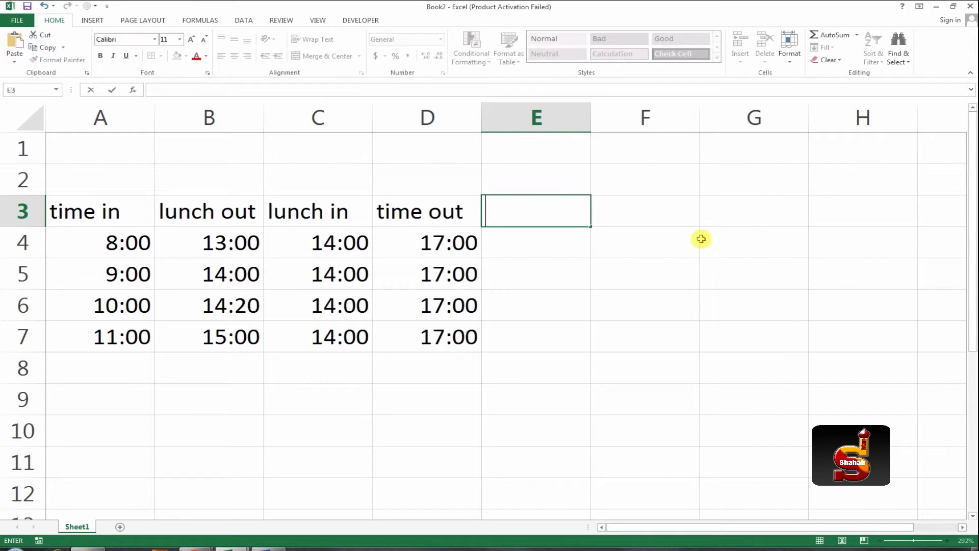
{"action": "type", "text": "total"}
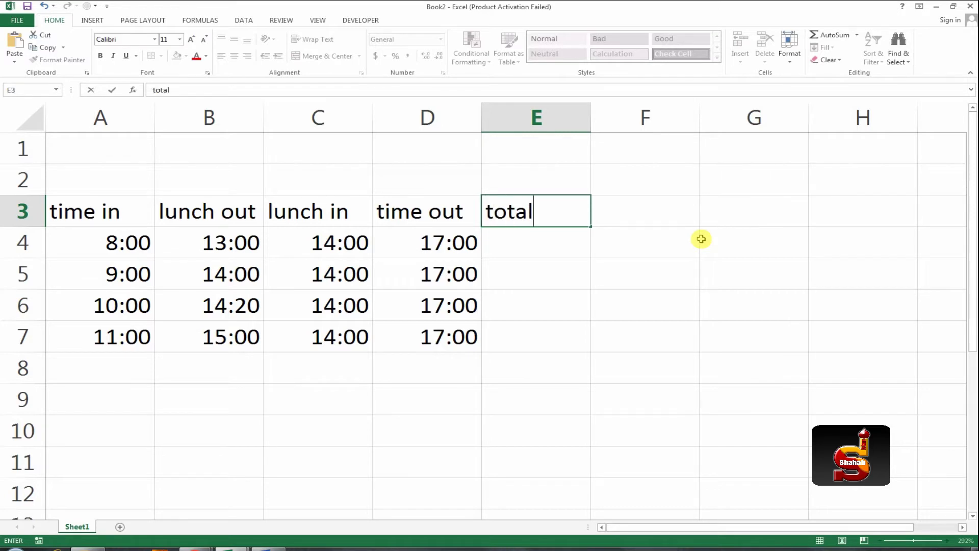
{"action": "key", "text": "Return"}
{"action": "type", "text": "h"}
{"action": "key", "text": "BackSpace"}
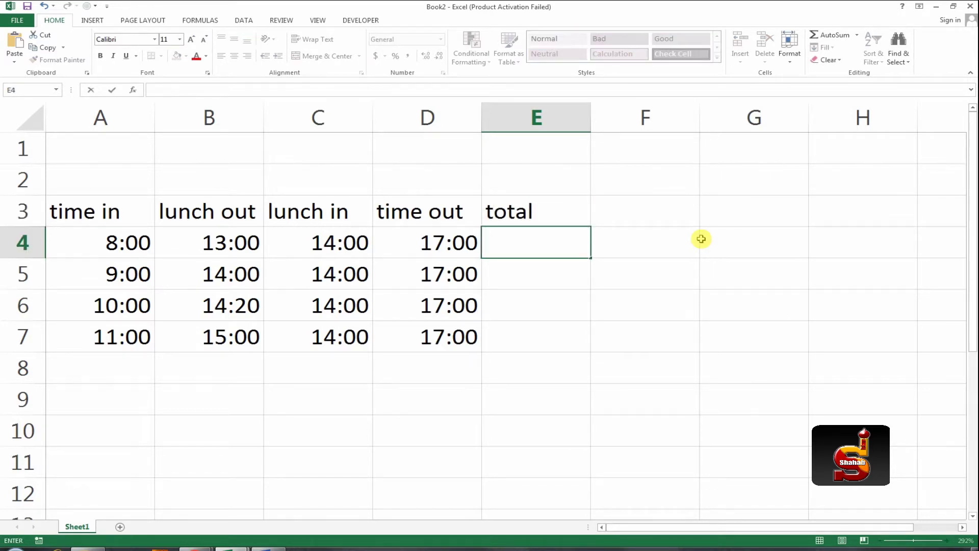
{"action": "key", "text": "Up"}
{"action": "key", "text": "F2"}
{"action": "type", "text": " ujh"}
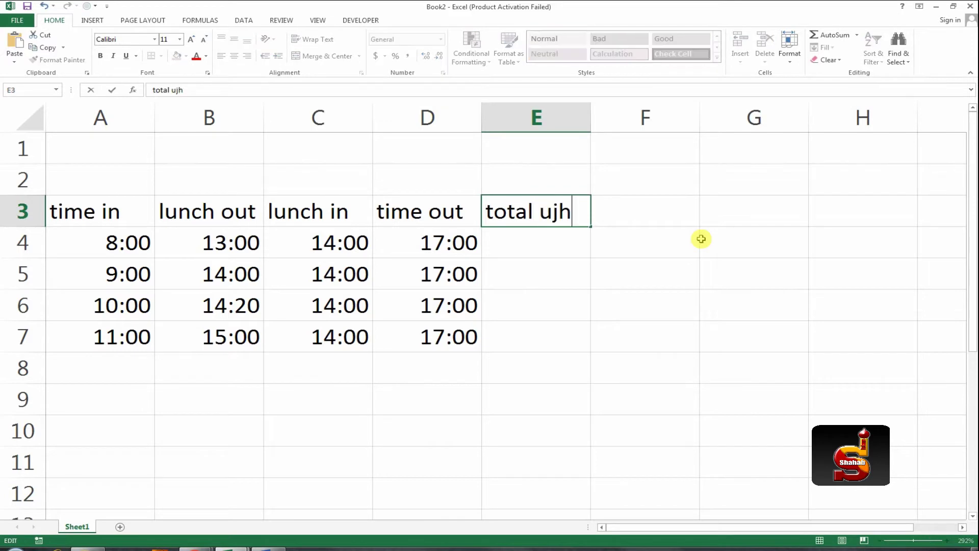
{"action": "key", "text": "BackSpace"}
{"action": "key", "text": "BackSpace"}
{"action": "key", "text": "BackSpace"}
{"action": "type", "text": "g"}
{"action": "key", "text": "BackSpace"}
{"action": "type", "text": "h"}
{"action": "type", "text": "ours"}
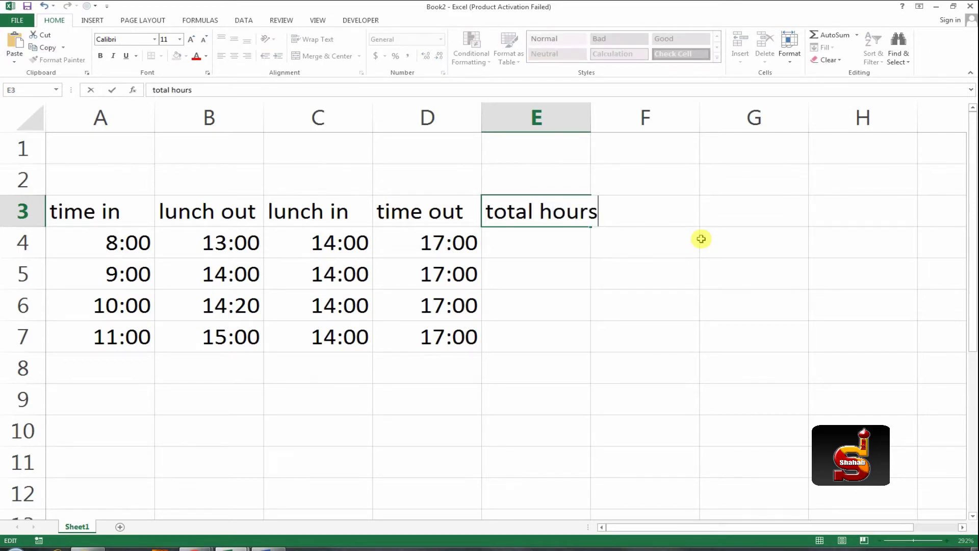
{"action": "key", "text": "Return"}
- Enter the formula =(D4-C4)+(B4-A4) in E4
{"action": "type", "text": "=("}
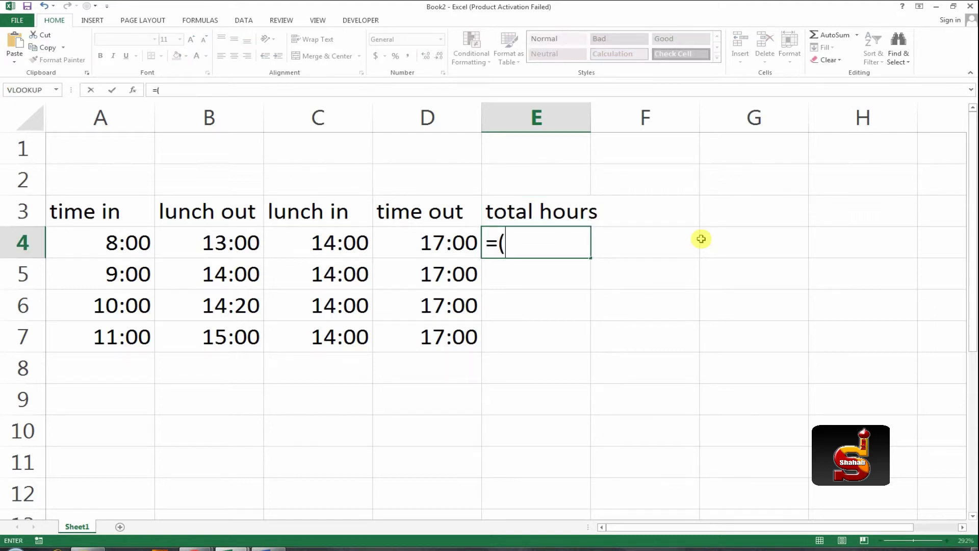
{"action": "key", "text": "Left"}
{"action": "type", "text": "-"}
{"action": "key", "text": "Left"}
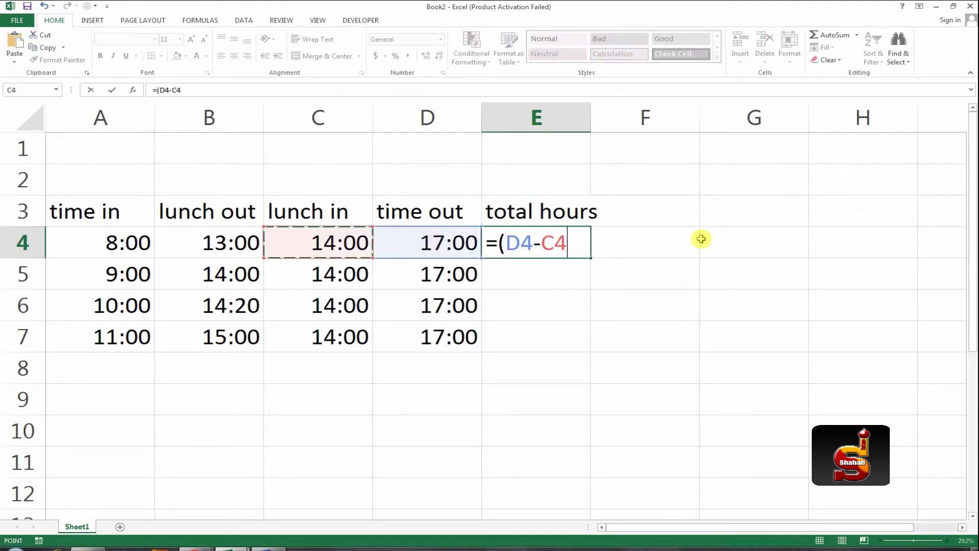
{"action": "type", "text": ")"}
{"action": "type", "text": "+"}
{"action": "key", "text": "Left"}
{"action": "key", "text": "Left"}
{"action": "key", "text": "BackSpace"}
{"action": "key", "text": "BackSpace"}
{"action": "key", "text": "BackSpace"}
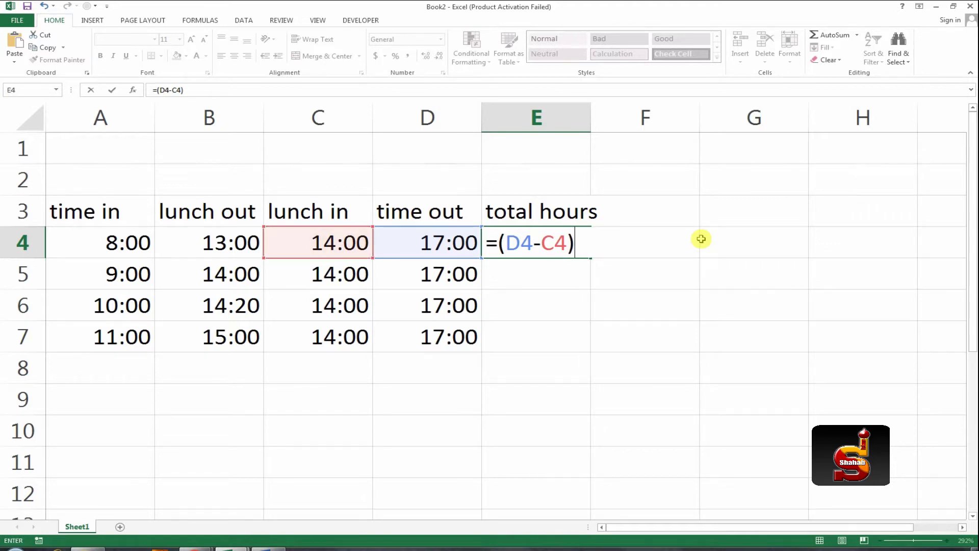
{"action": "type", "text": "+("}
{"action": "key", "text": "Left"}
{"action": "key", "text": "Left"}
{"action": "key", "text": "Left"}
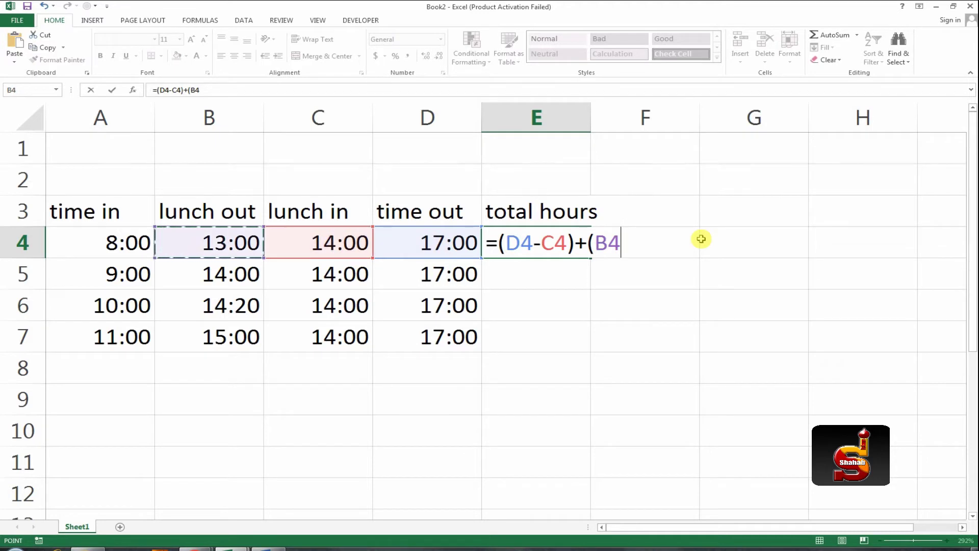
{"action": "type", "text": "-"}
{"action": "key", "text": "Left"}
{"action": "key", "text": "Left"}
{"action": "key", "text": "Left"}
{"action": "key", "text": "Left"}
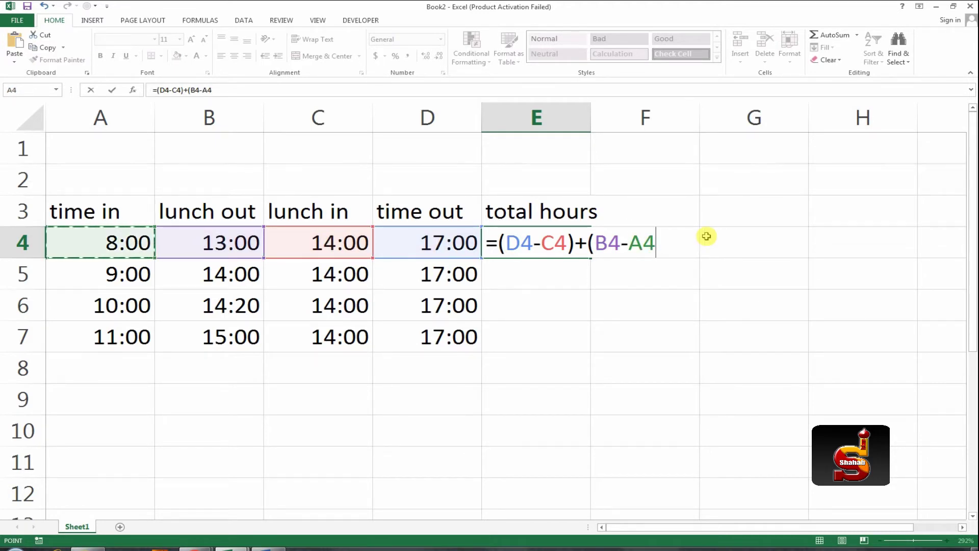
{"action": "type", "text": ")"}
{"action": "key", "text": "Return"}
- Fill the total hours formula down to E7, giving 8:00, 8:00, 7:20 and 7:00
{"action": "key", "text": "Up"}
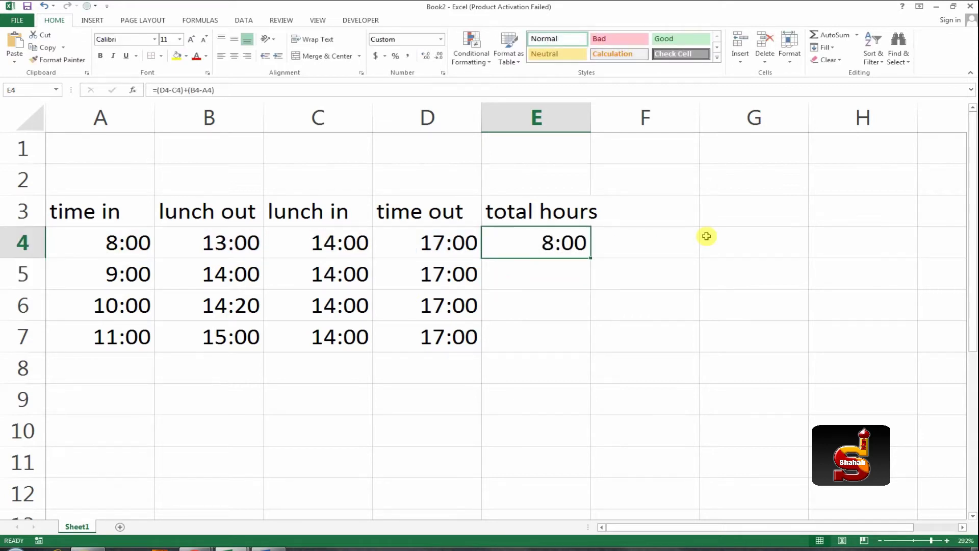
{"action": "key", "text": "shift+Down"}
{"action": "key", "text": "shift+Down"}
{"action": "key", "text": "shift+Down"}
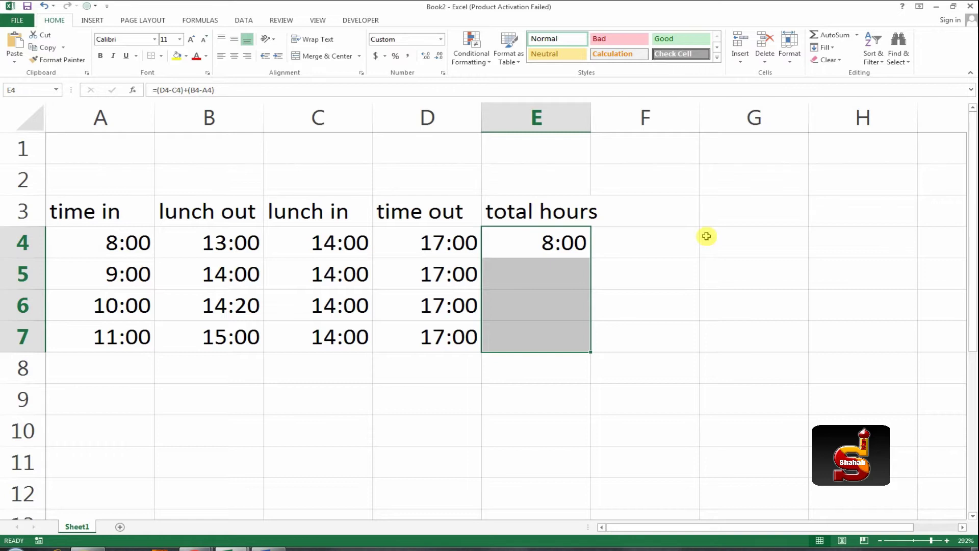
{"action": "key", "text": "ctrl+d"}
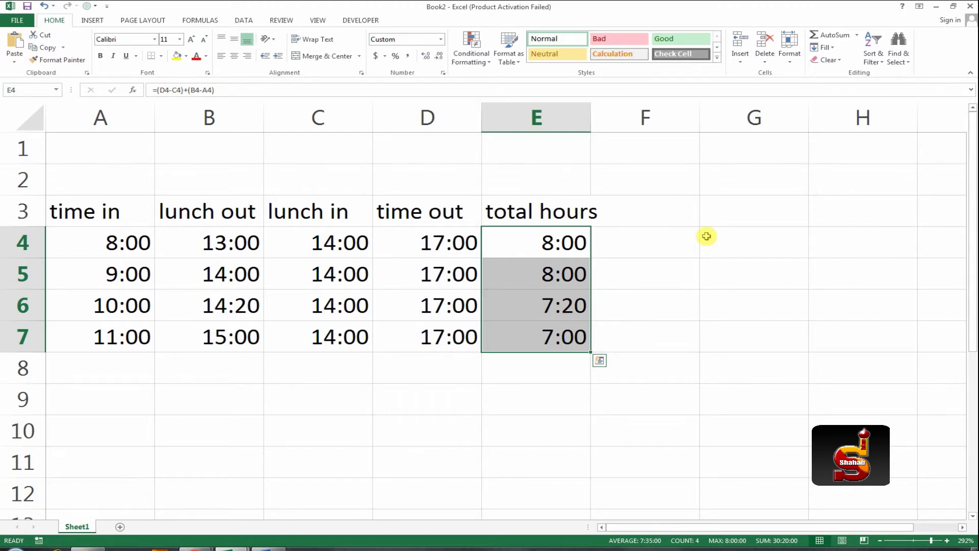
{"action": "key", "text": "Right"}
{"action": "key", "text": "Up"}
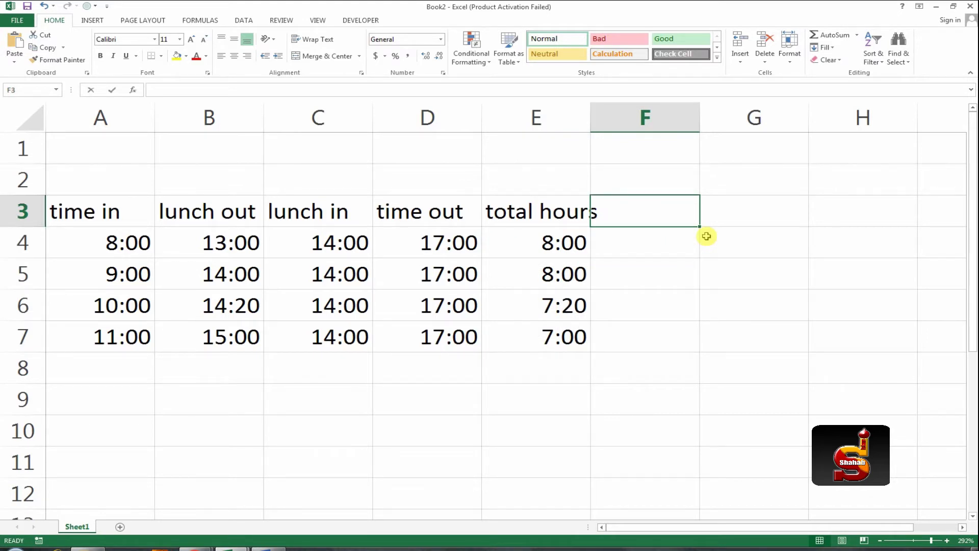
- Head column F with 'minute' in F3, then switch to the YouTube video in Chrome
{"action": "type", "text": "minuit"}
{"action": "key", "text": "BackSpace"}
{"action": "key", "text": "BackSpace"}
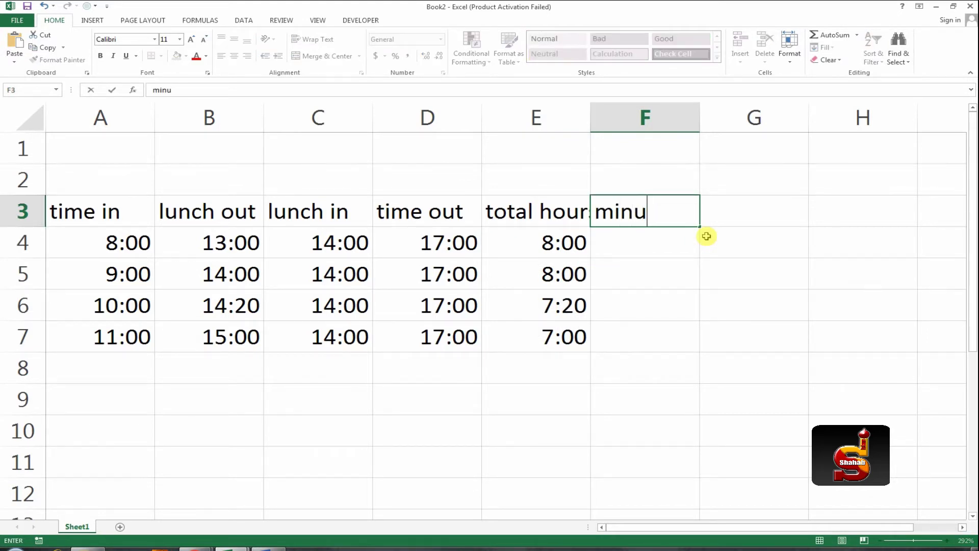
{"action": "key", "text": "BackSpace"}
{"action": "type", "text": "ute"}
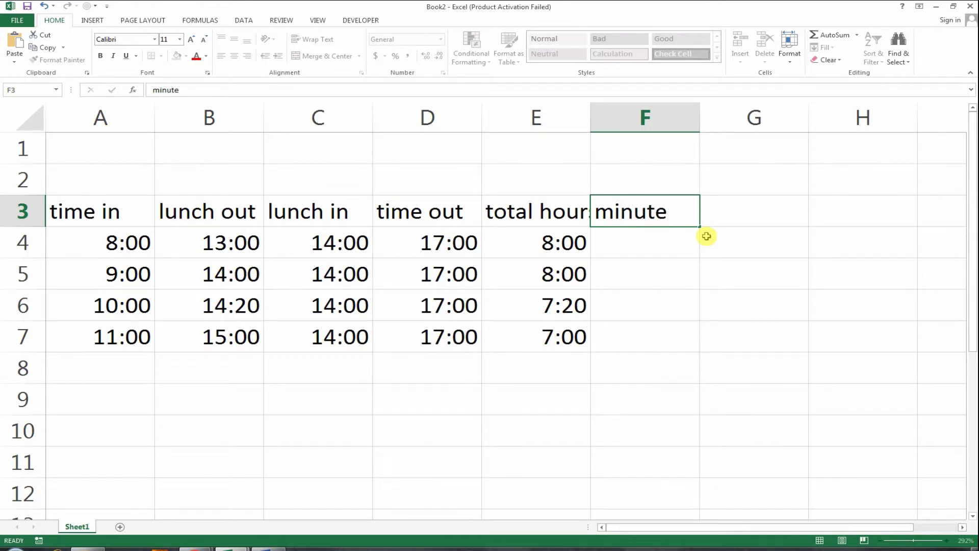
{"action": "key", "text": "Return"}
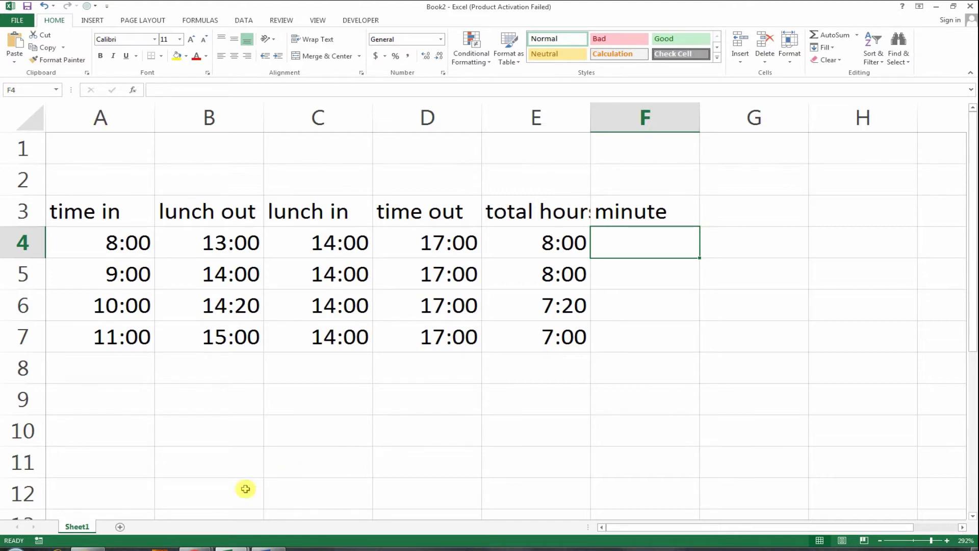
{"action": "mouse_move", "coordinate": [194, 543]}
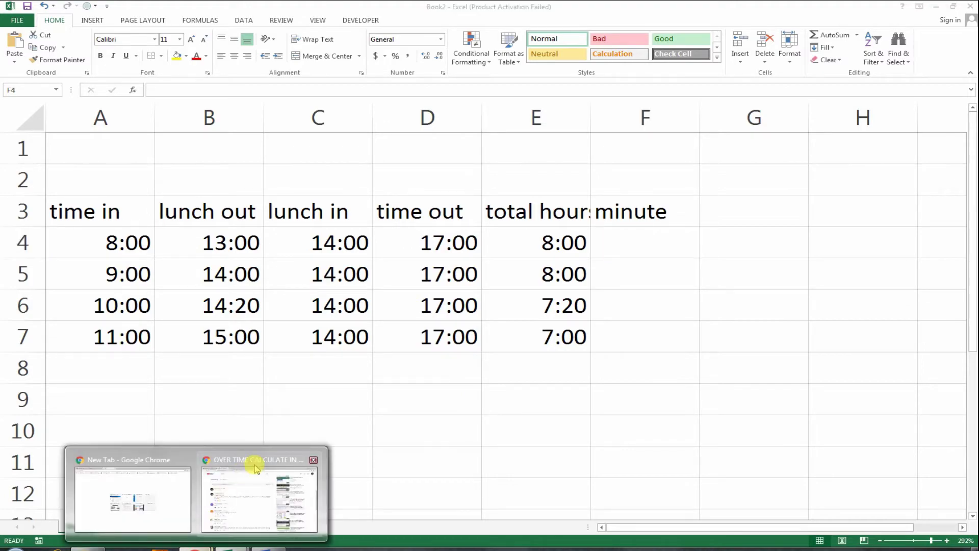
{"action": "left_click", "coordinate": [265, 482]}
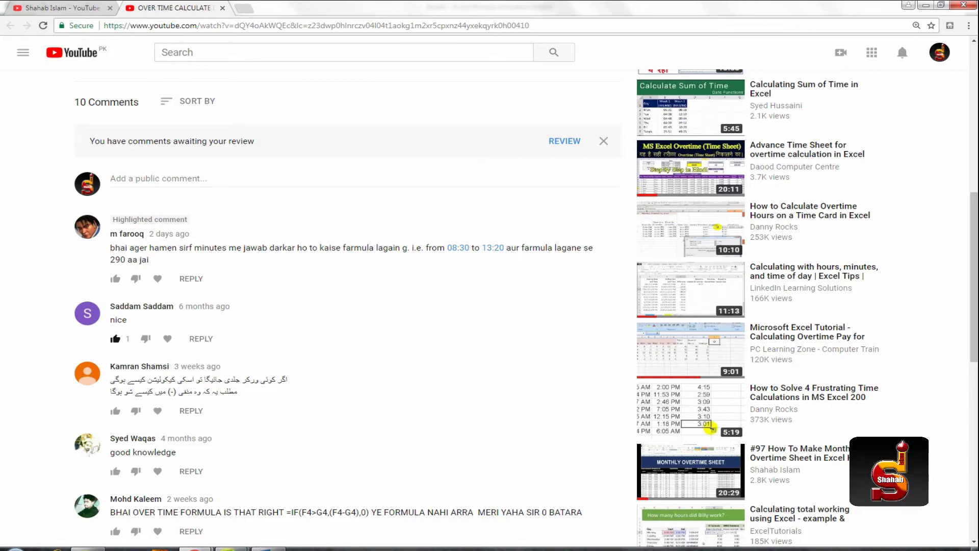
- Switch from the YouTube comments back to the Excel Book2 timesheet
{"action": "left_click", "coordinate": [271, 517]}
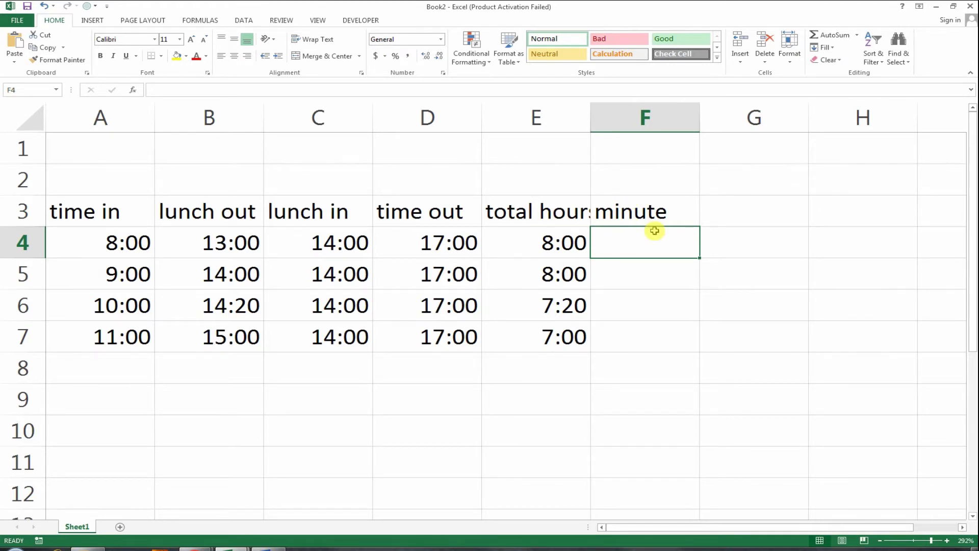
- Autofit column E to fit 'total hours', leaving the minute header unchanged
{"action": "double_click", "coordinate": [590, 116]}
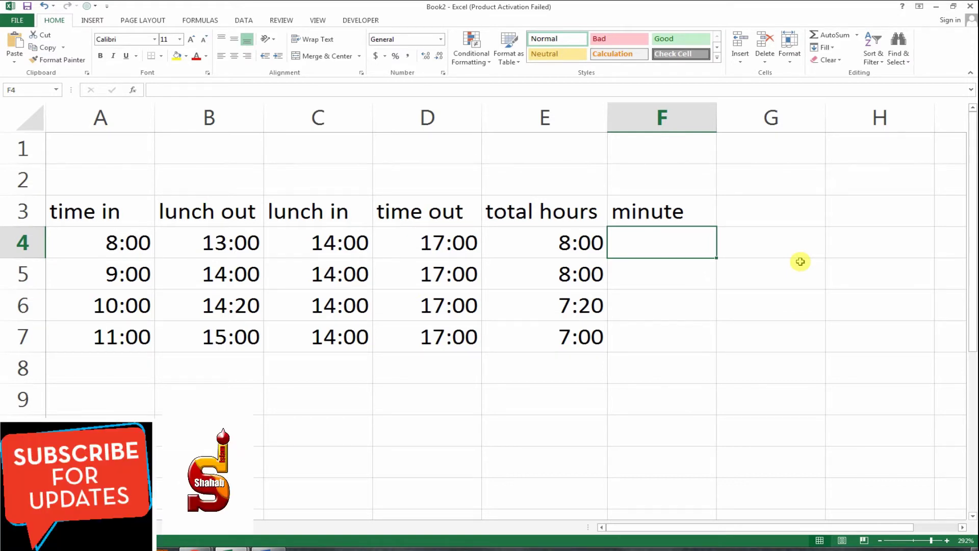
{"action": "type", "text": "="}
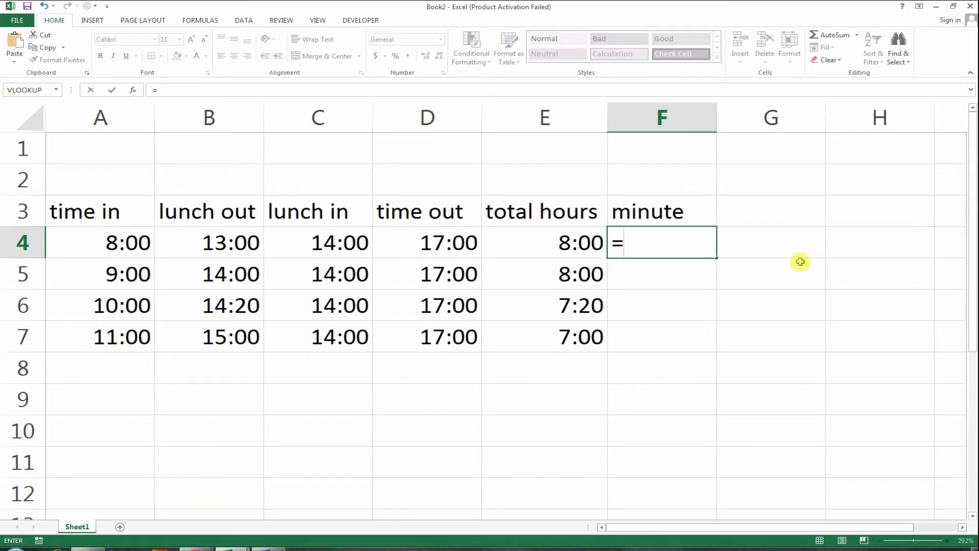
{"action": "key", "text": "BackSpace"}
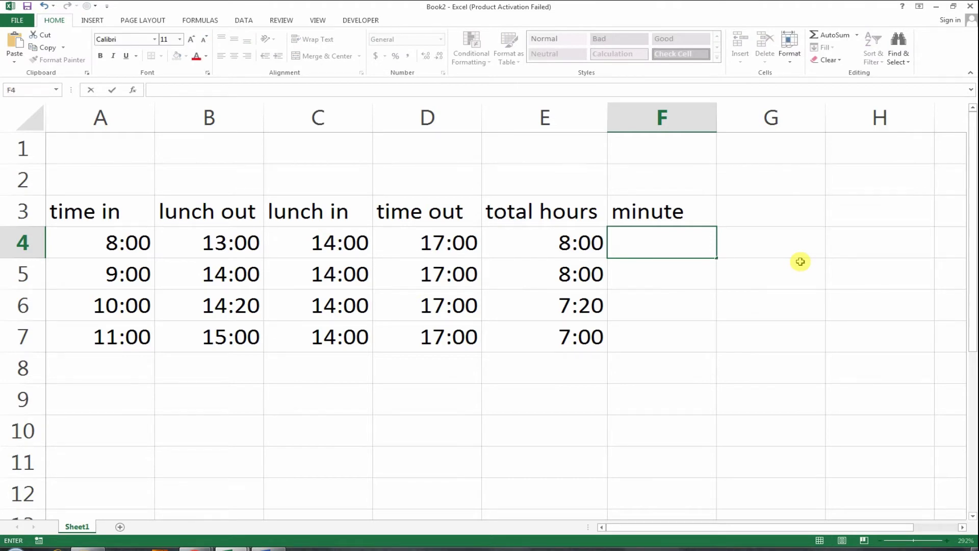
{"action": "key", "text": "Right"}
{"action": "key", "text": "Up"}
{"action": "key", "text": "Left"}
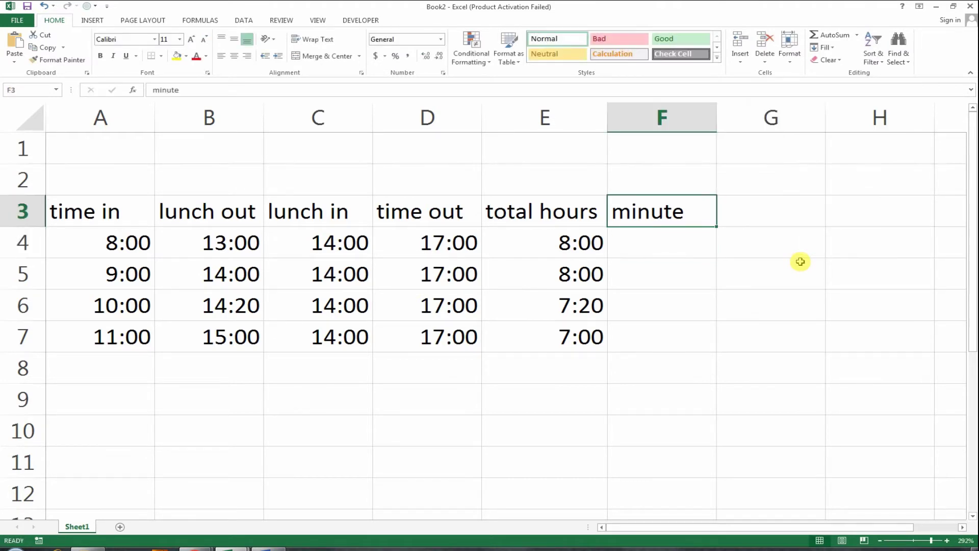
{"action": "key", "text": "F2"}
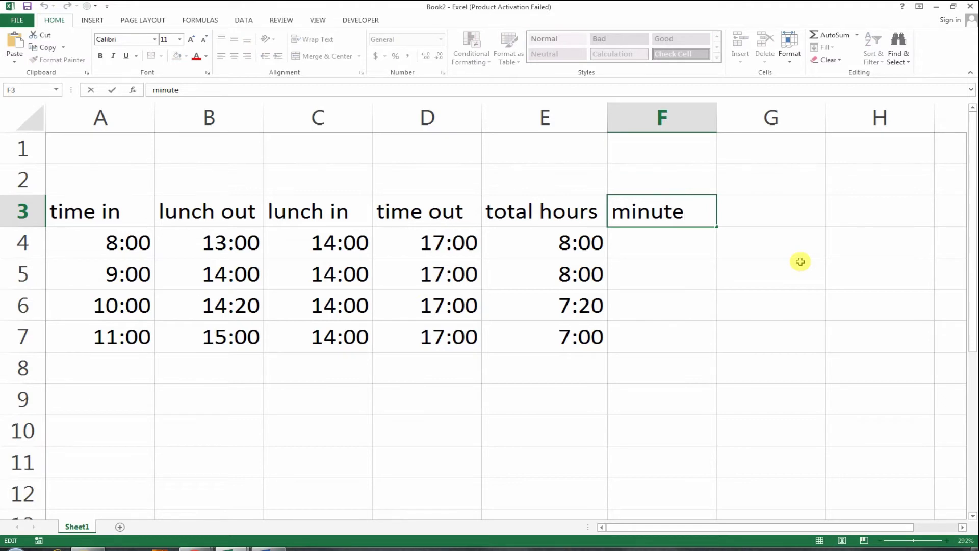
{"action": "key", "text": "Return"}
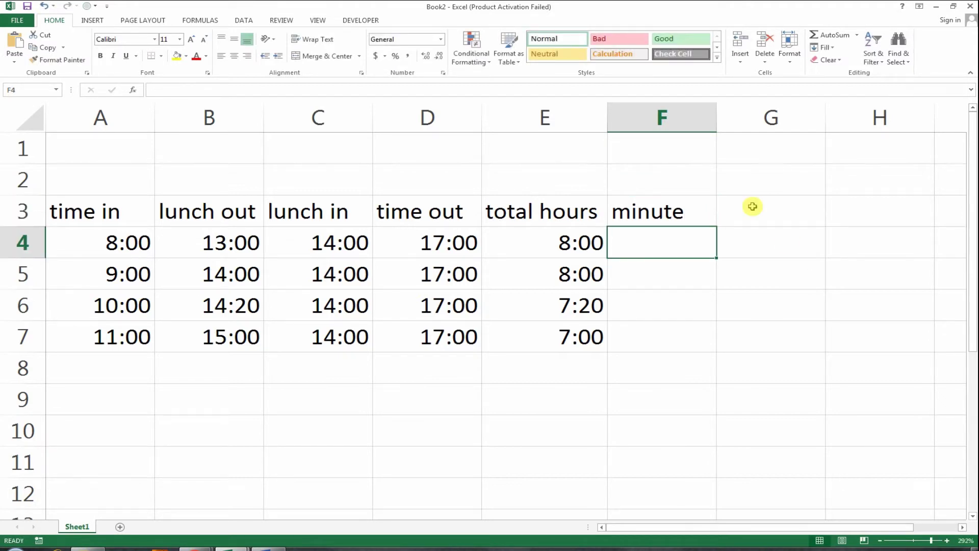
- Type the label 'Example 1' into F2
{"action": "left_click", "coordinate": [686, 175]}
{"action": "type", "text": "E"}
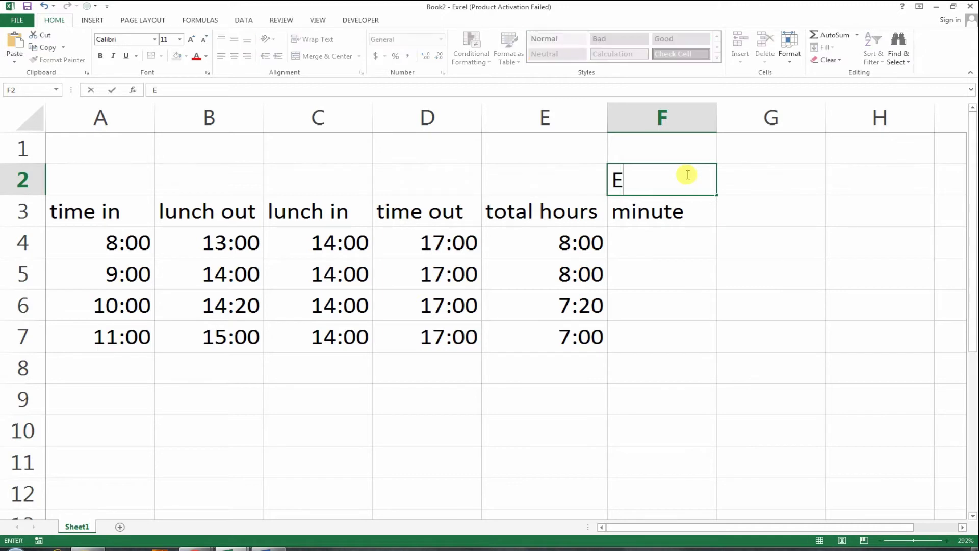
{"action": "type", "text": "xample 1"}
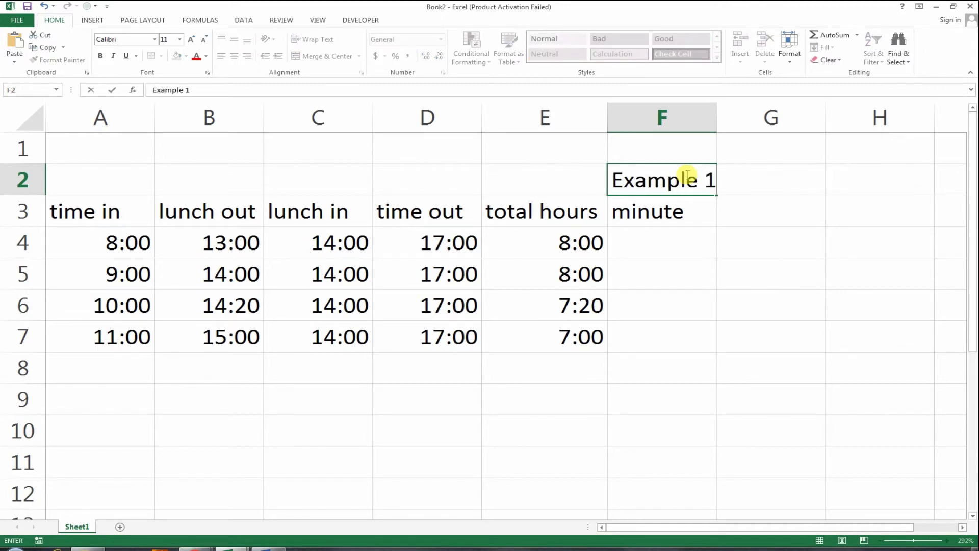
{"action": "left_click", "coordinate": [678, 239]}
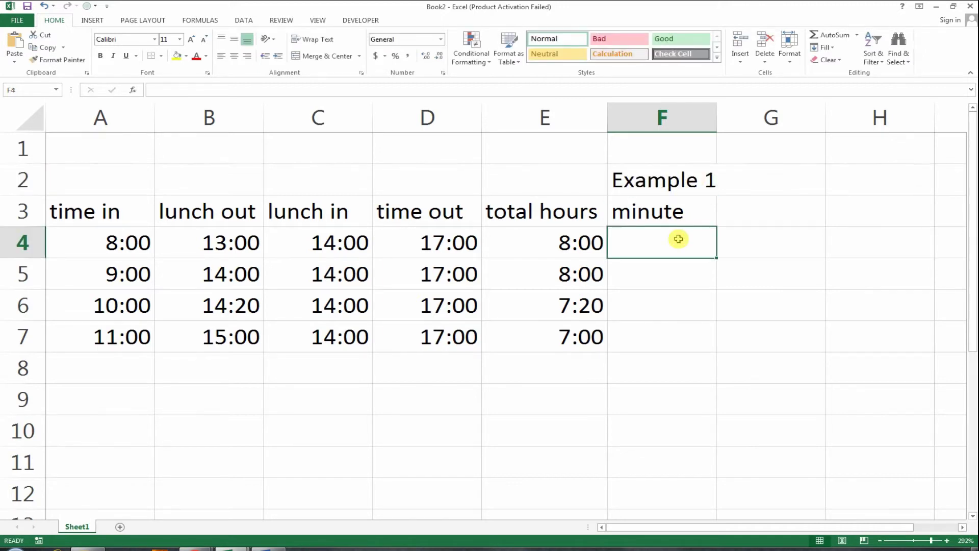
- Enter =HOUR(E4)*60+MINUTE(E4)+SECOND(E4)/60 in F4
{"action": "type", "text": "="}
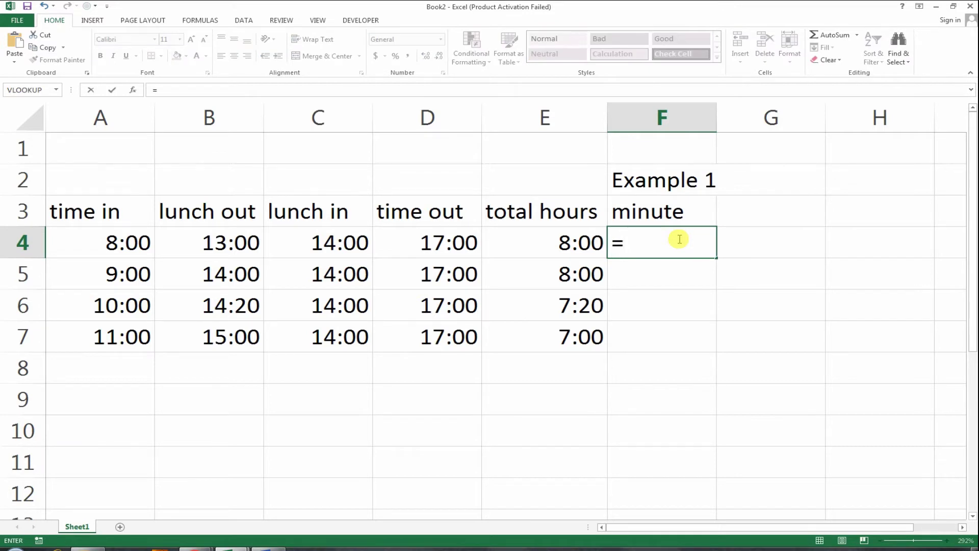
{"action": "type", "text": "hour"}
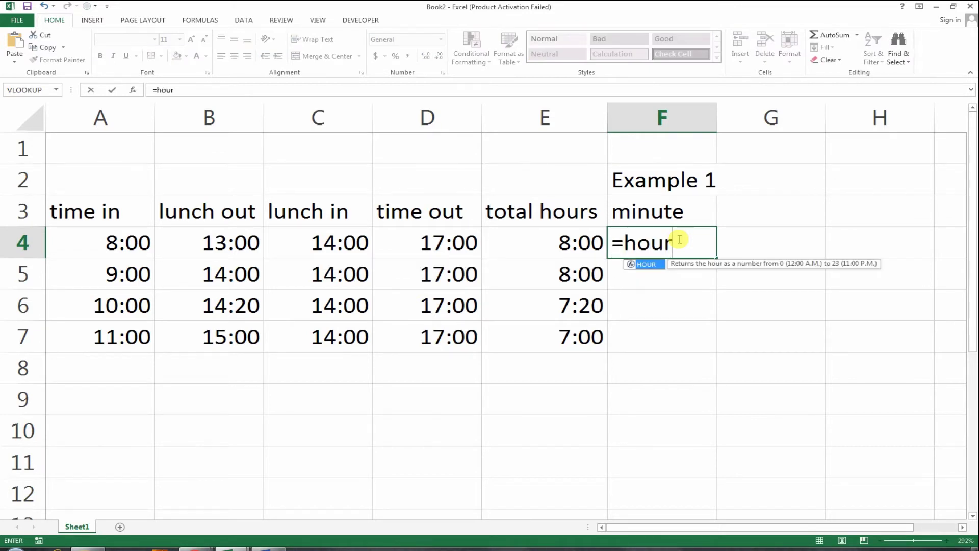
{"action": "type", "text": "("}
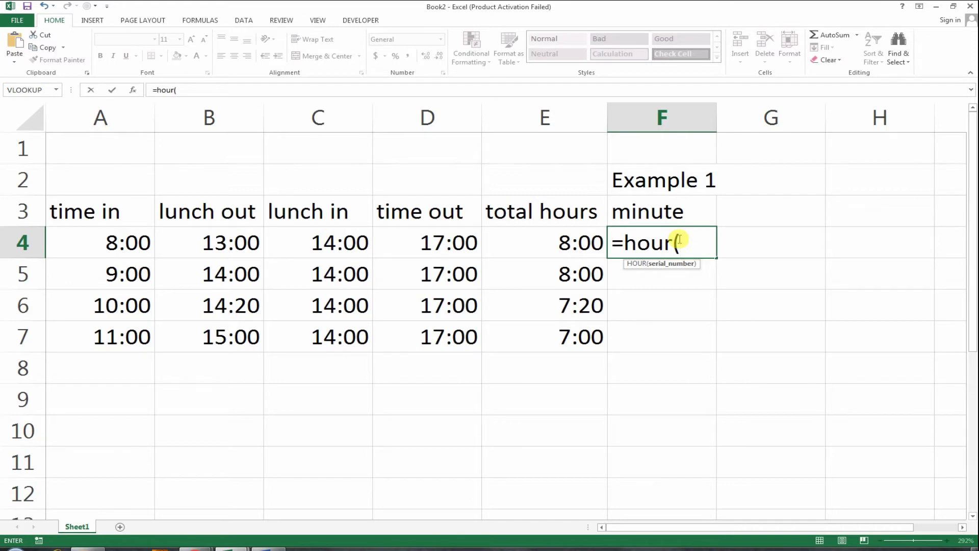
{"action": "key", "text": "Left"}
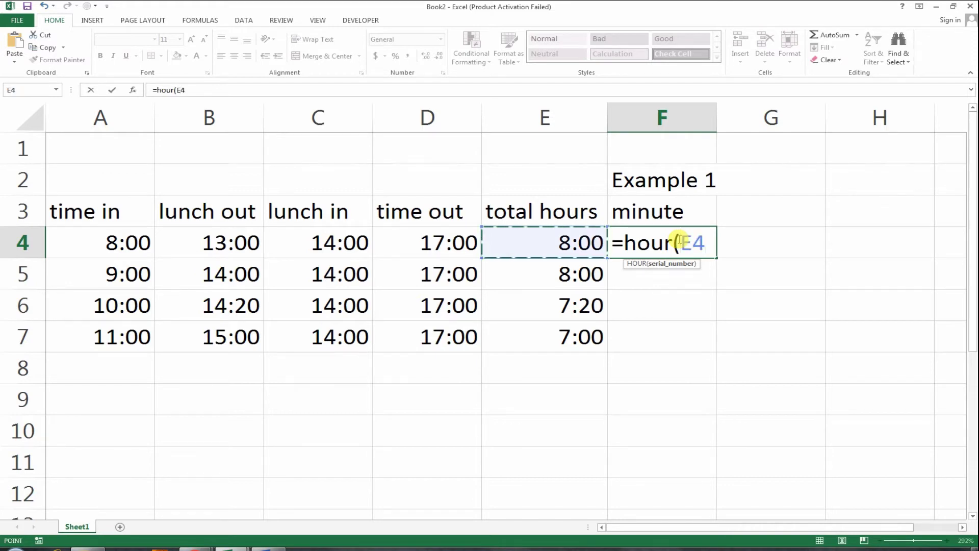
{"action": "type", "text": ")"}
{"action": "type", "text": "*60"}
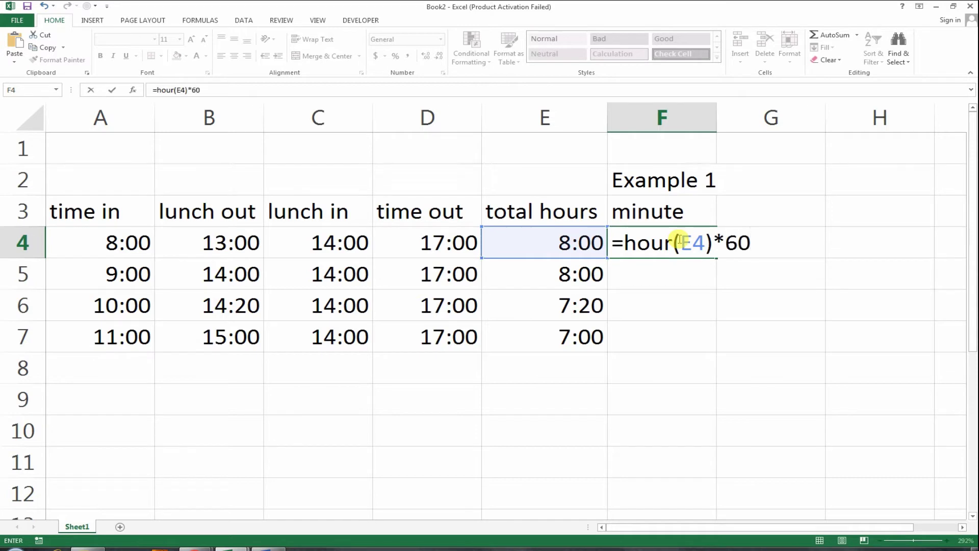
{"action": "type", "text": "+min"}
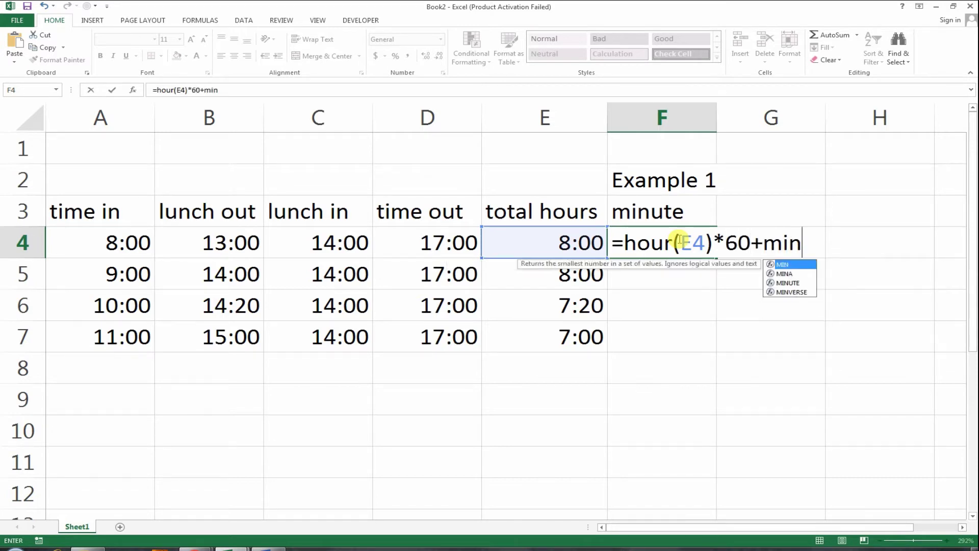
{"action": "type", "text": "ute"}
{"action": "type", "text": "("}
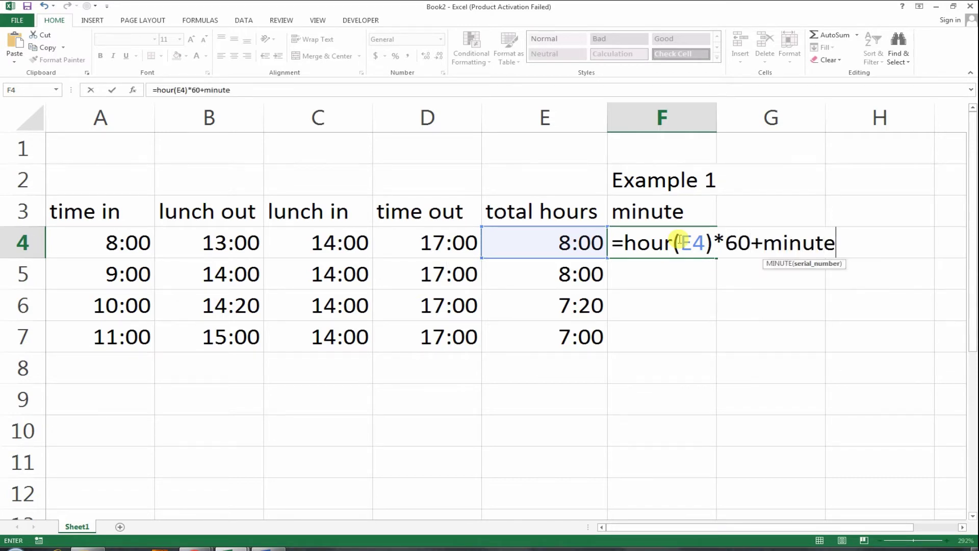
{"action": "key", "text": "Left"}
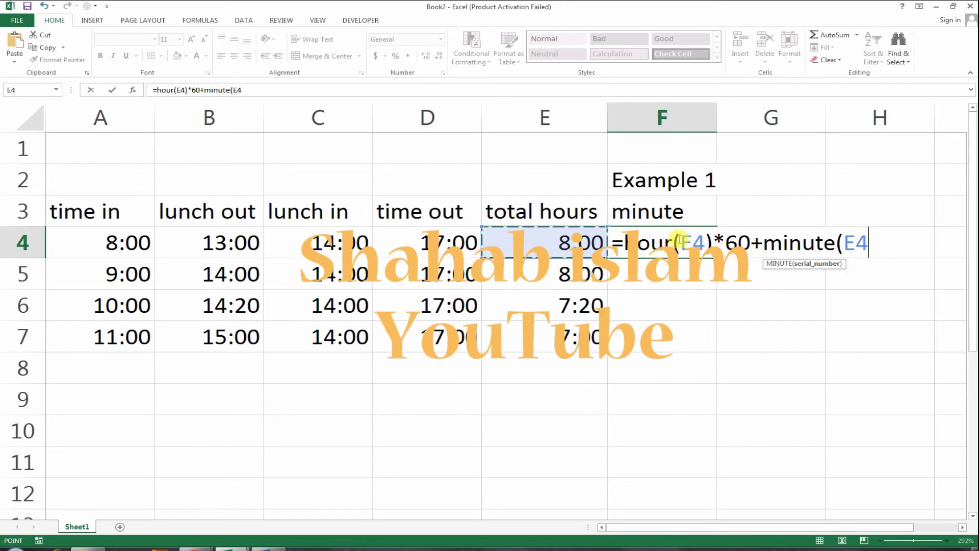
{"action": "type", "text": ")"}
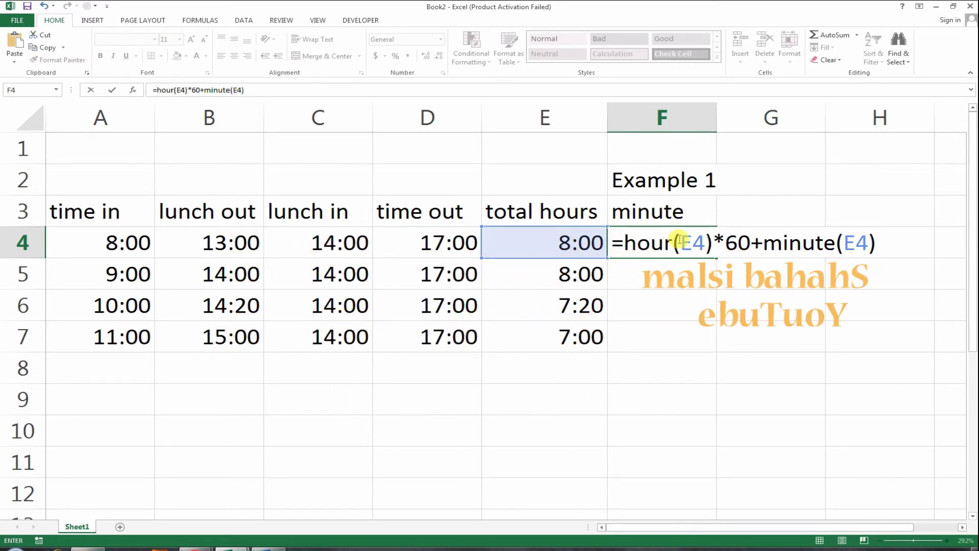
{"action": "type", "text": "+se"}
{"action": "key", "text": "BackSpace"}
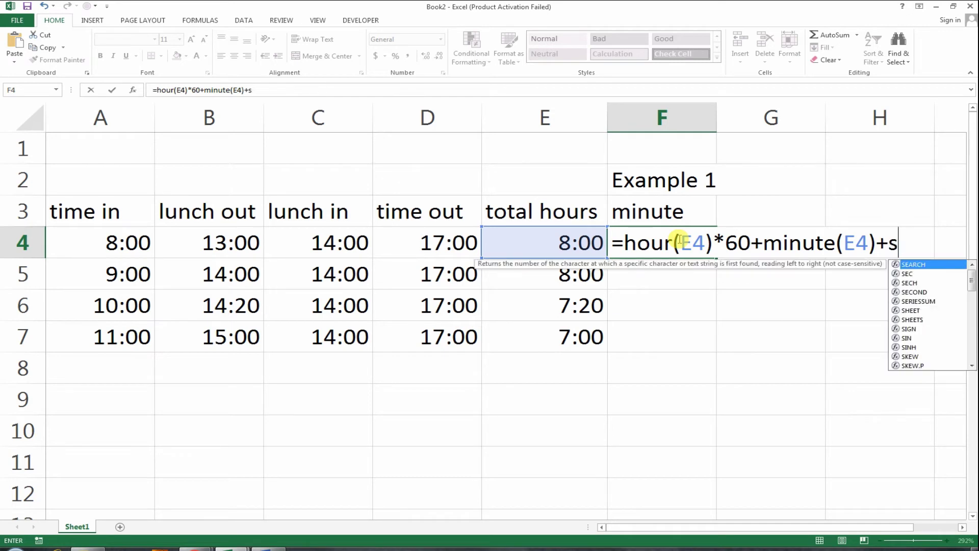
{"action": "type", "text": "e"}
{"action": "key", "text": "Down"}
{"action": "key", "text": "Down"}
{"action": "key", "text": "Down"}
{"action": "key", "text": "Tab"}
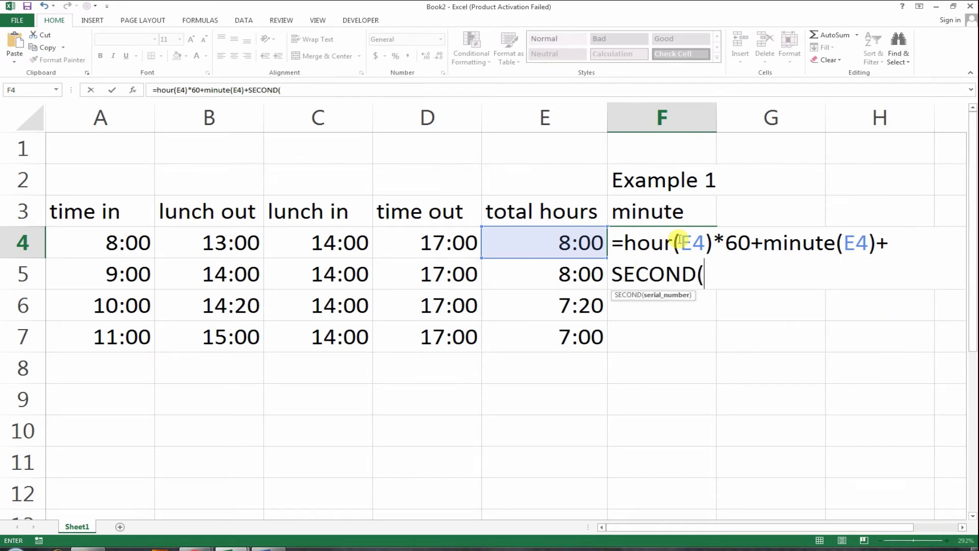
{"action": "key", "text": "Left"}
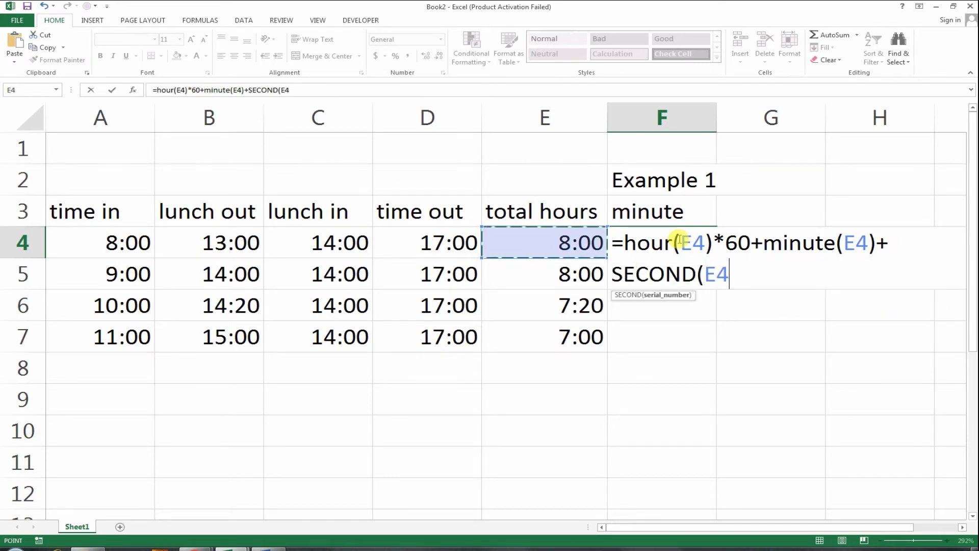
{"action": "type", "text": ")"}
{"action": "type", "text": "/"}
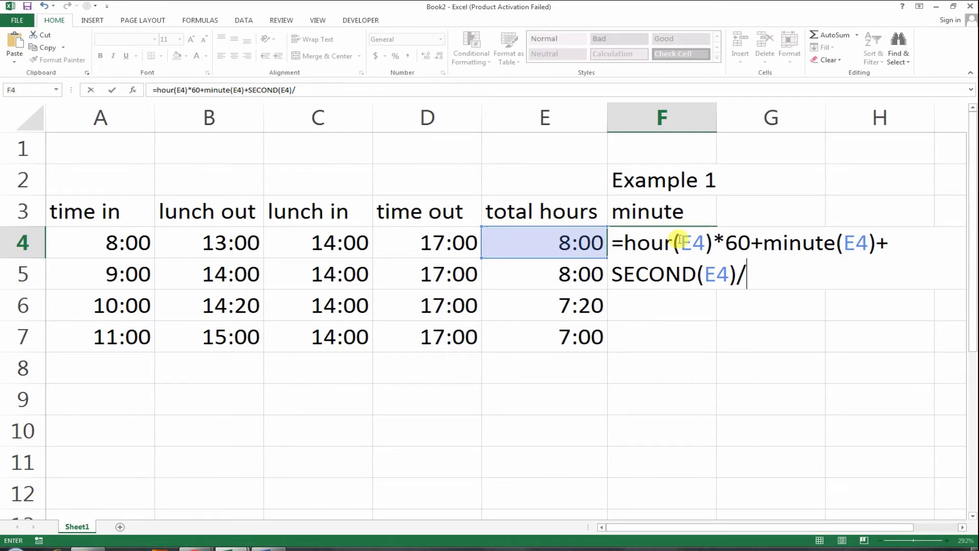
{"action": "type", "text": "60"}
{"action": "key", "text": "Return"}
- Set F4's number format to General so it shows 480
{"action": "left_click", "coordinate": [678, 240]}
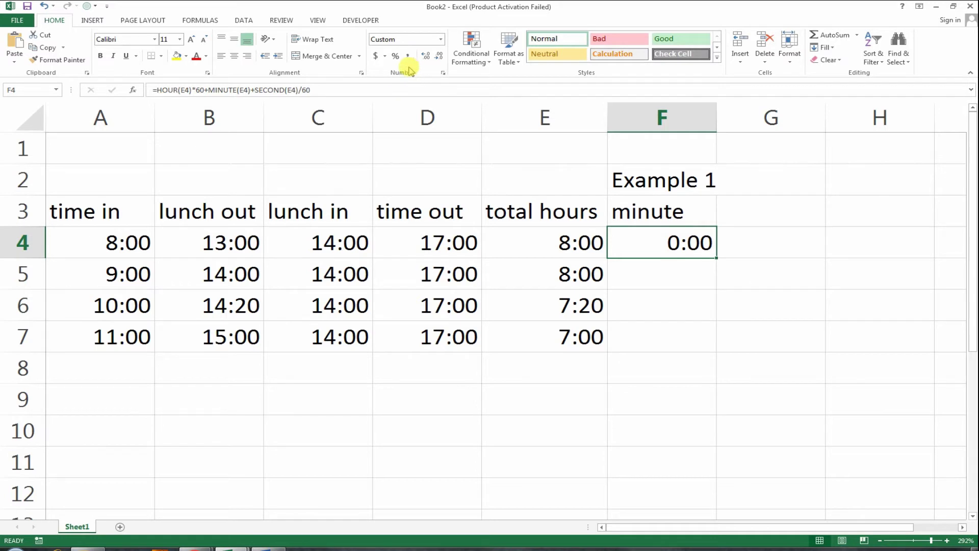
{"action": "left_click", "coordinate": [440, 39]}
{"action": "left_click", "coordinate": [437, 64]}
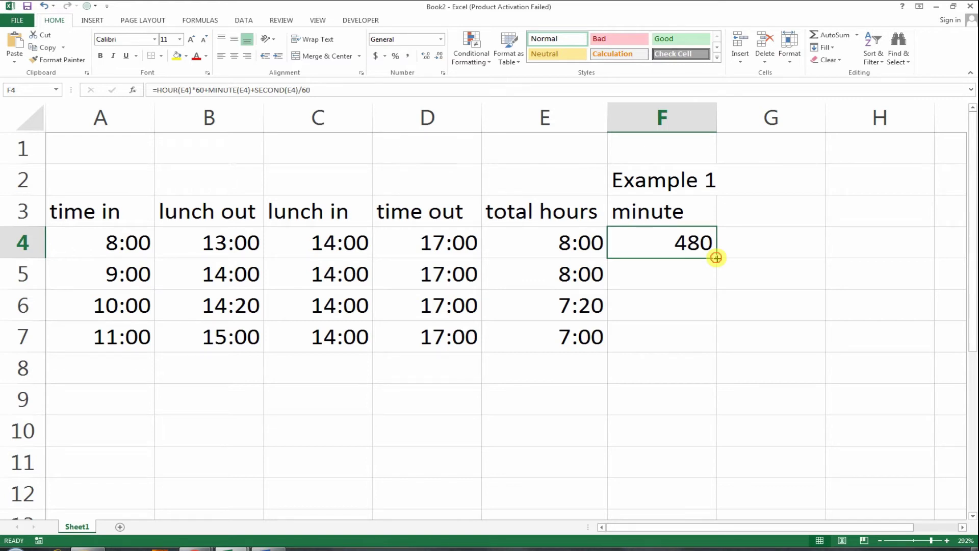
- Fill the minutes formula down to F7 and extend labels to Example 2 and Example 3 in G2:H2
{"action": "left_click_drag", "start_coordinate": [716, 257], "coordinate": [713, 350]}
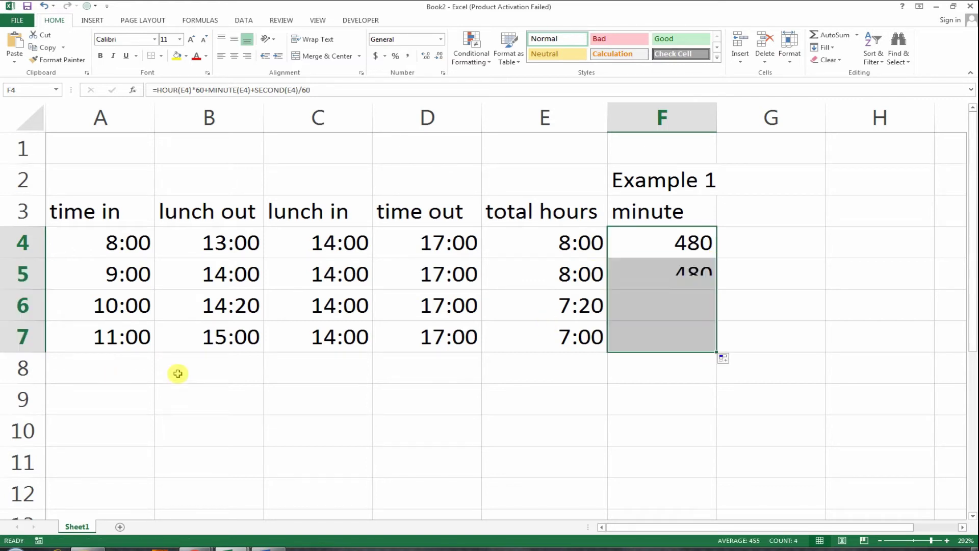
{"action": "double_click", "coordinate": [717, 124]}
{"action": "left_click", "coordinate": [706, 180]}
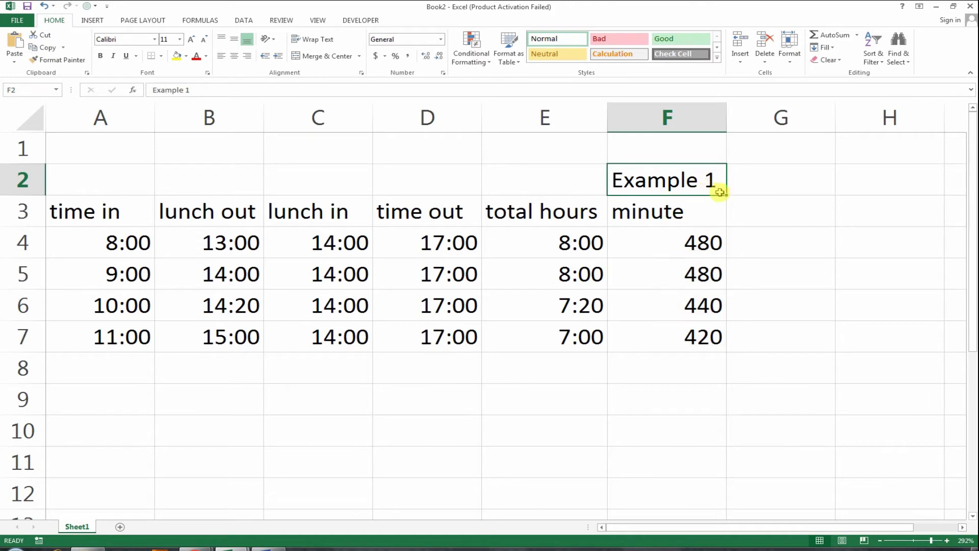
{"action": "left_click_drag", "start_coordinate": [734, 200], "coordinate": [931, 201]}
{"action": "left_click", "coordinate": [699, 179]}
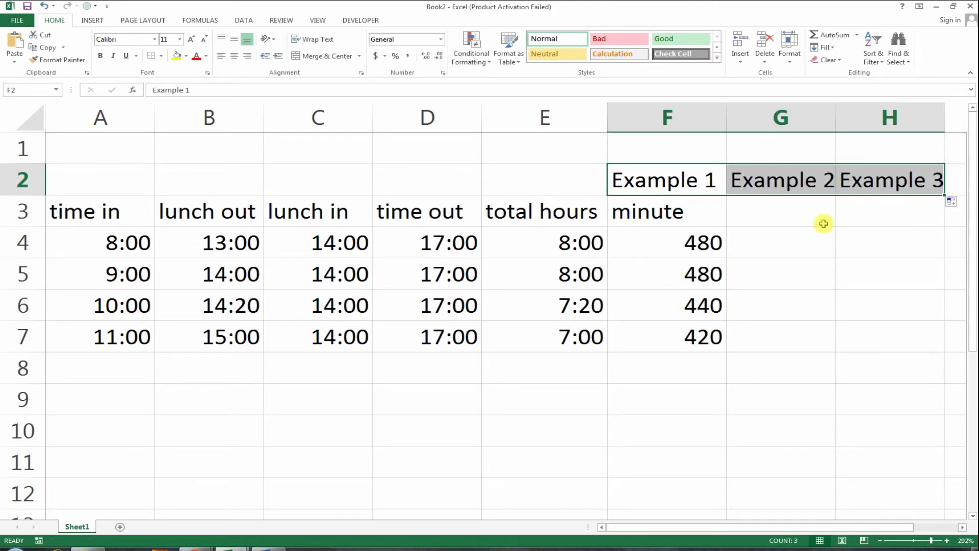
{"action": "left_click", "coordinate": [801, 216]}
{"action": "double_click", "coordinate": [835, 122]}
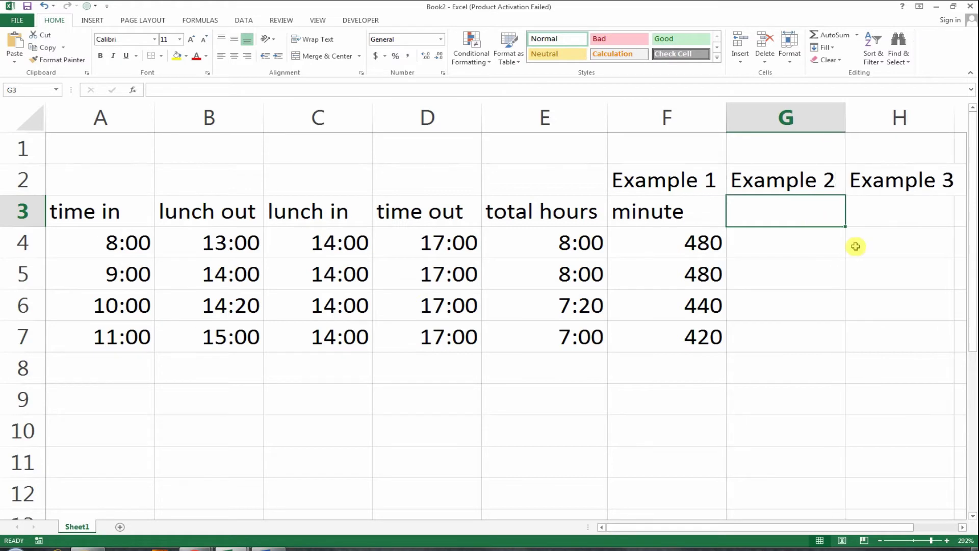
- Copy the 'minute' heading from F3 into G3 and H3
{"action": "left_click", "coordinate": [655, 209]}
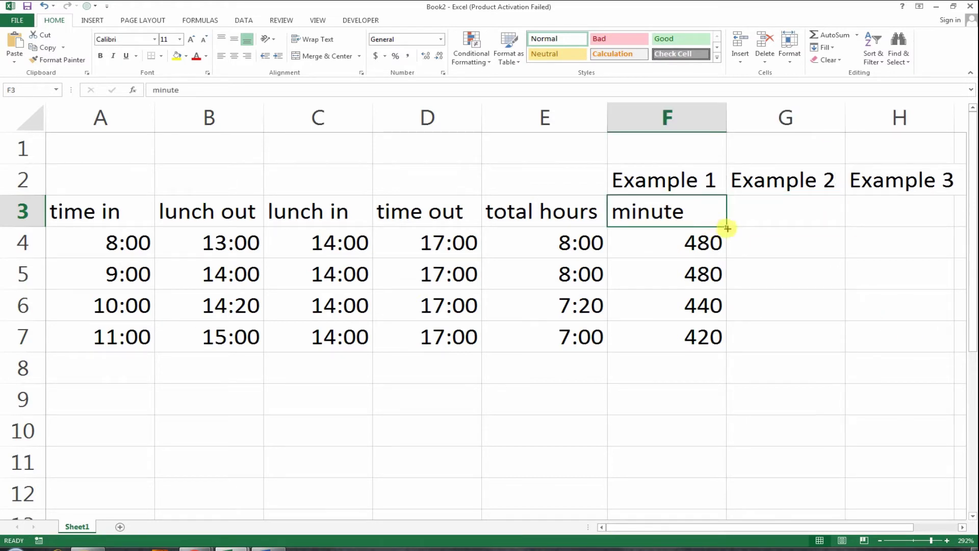
{"action": "left_click_drag", "start_coordinate": [727, 226], "coordinate": [927, 219]}
{"action": "left_click", "coordinate": [821, 245]}
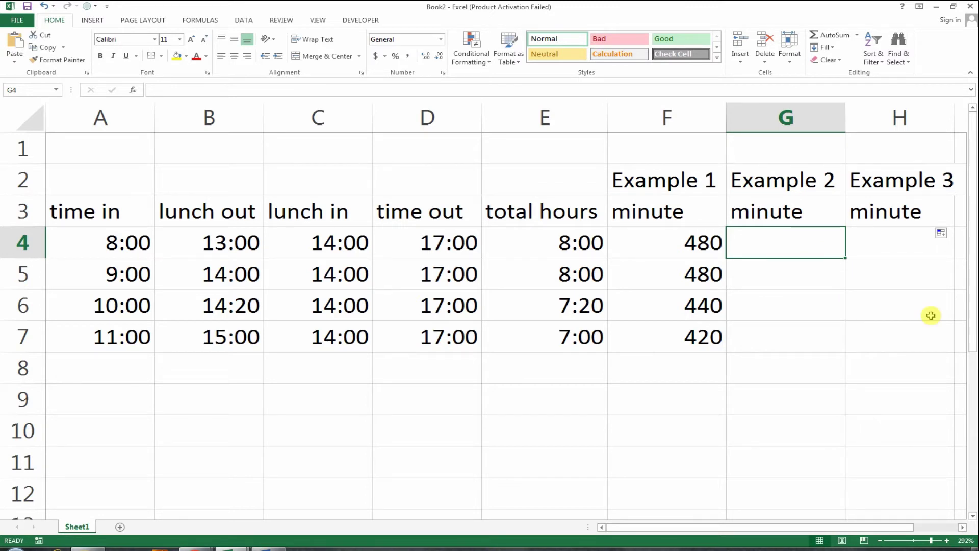
- Enter the formula =E4*1440 in G4
{"action": "type", "text": "="}
{"action": "key", "text": "Left"}
{"action": "key", "text": "Left"}
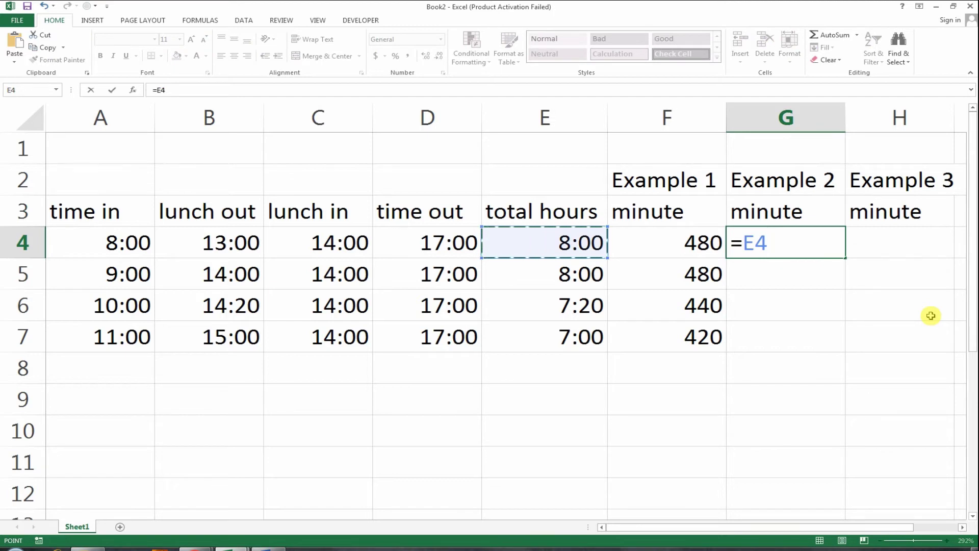
{"action": "type", "text": "*"}
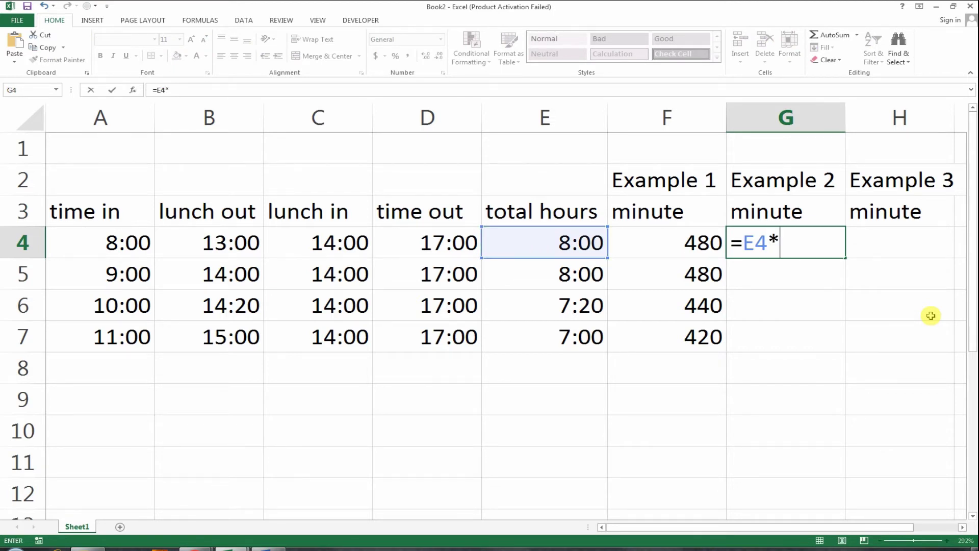
{"action": "type", "text": "114"}
{"action": "key", "text": "BackSpace"}
{"action": "key", "text": "BackSpace"}
{"action": "type", "text": "440"}
{"action": "key", "text": "Return"}
- Format G4 as General and fill it down to G7, giving 480, 480, 440, 420
{"action": "key", "text": "Up"}
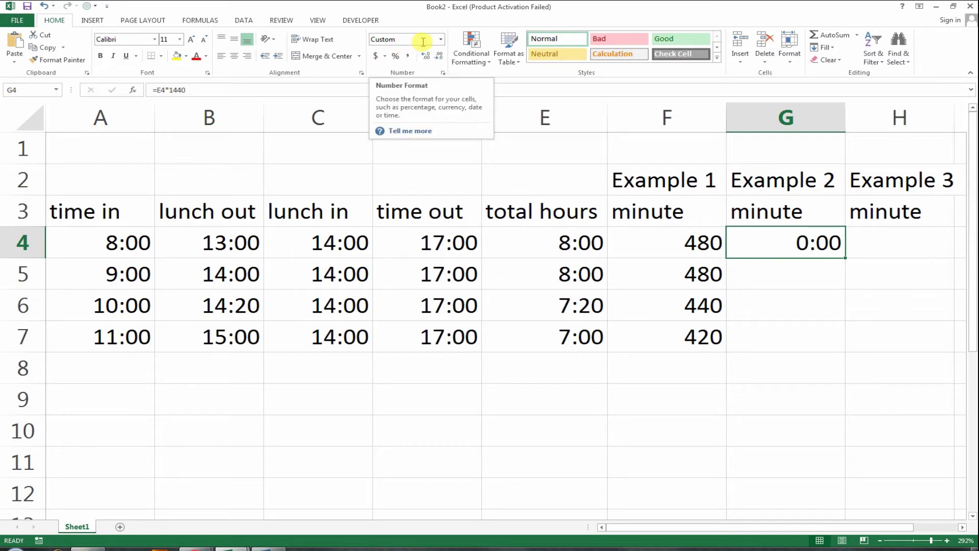
{"action": "right_click", "coordinate": [804, 246]}
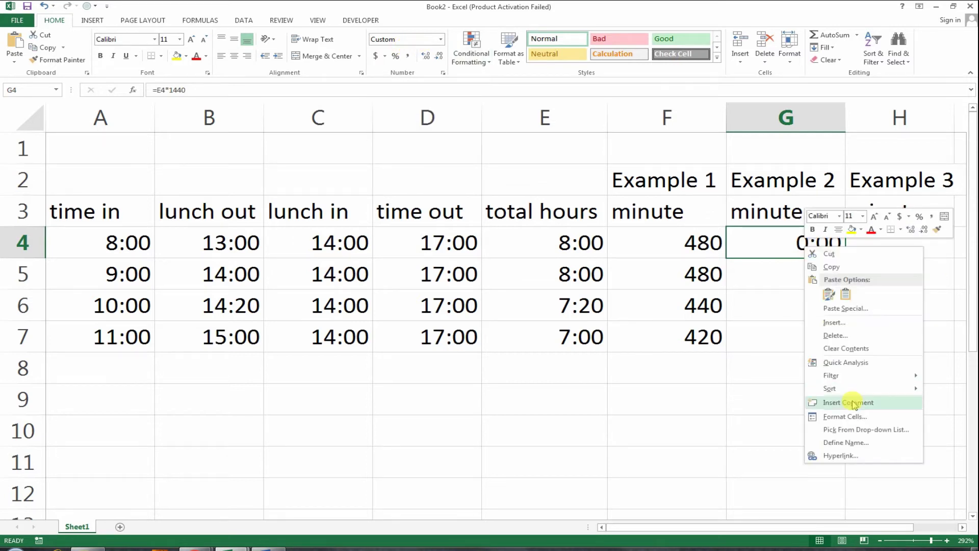
{"action": "left_click", "coordinate": [848, 416]}
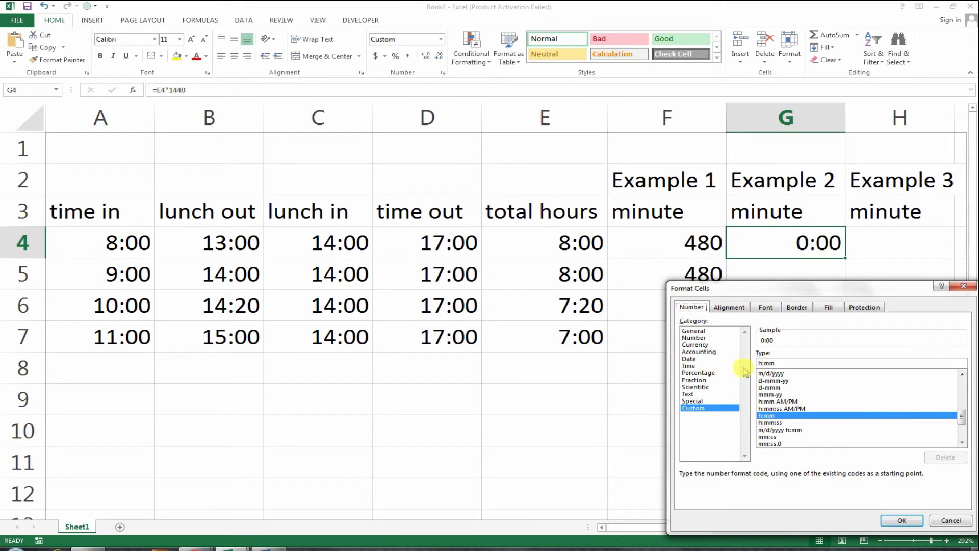
{"action": "left_click", "coordinate": [693, 330]}
{"action": "left_click", "coordinate": [900, 520]}
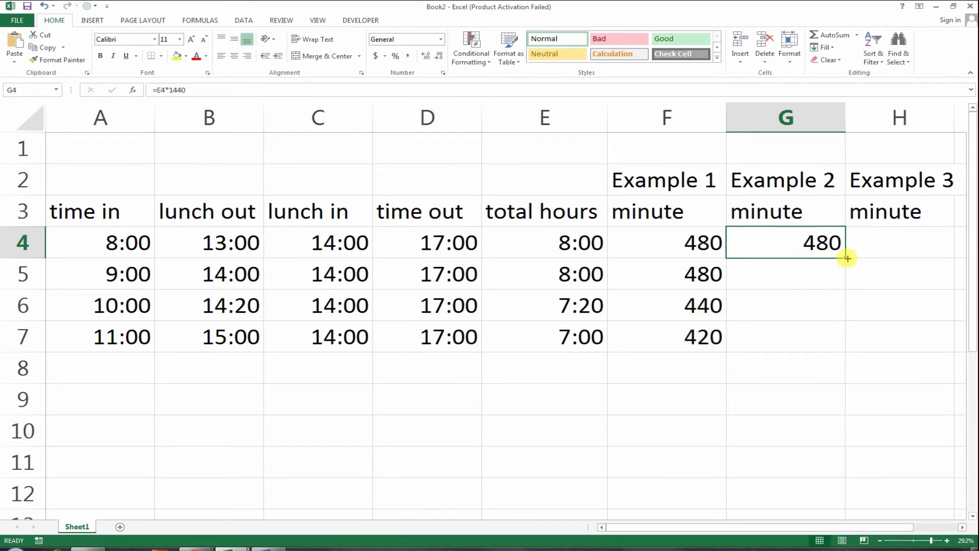
{"action": "left_click_drag", "start_coordinate": [846, 258], "coordinate": [846, 352]}
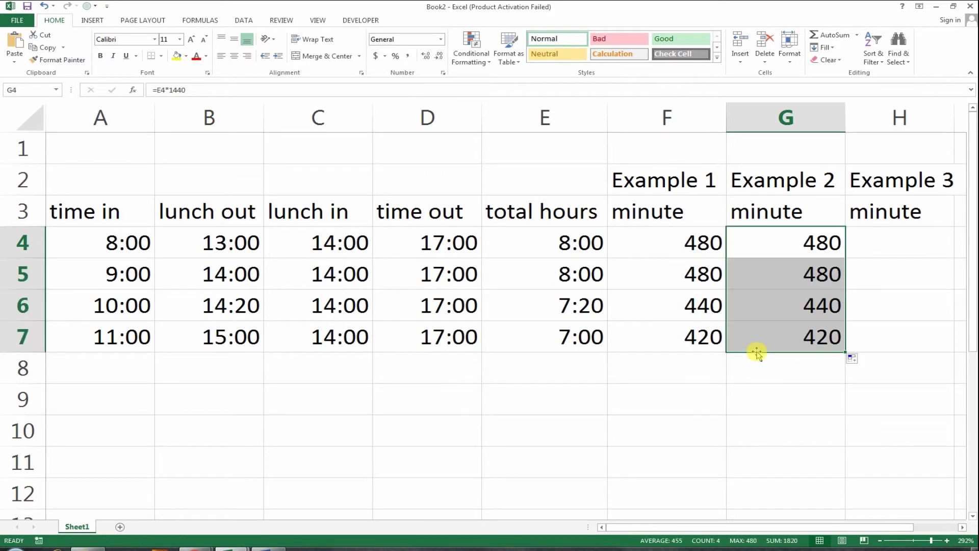
{"action": "left_click", "coordinate": [874, 243]}
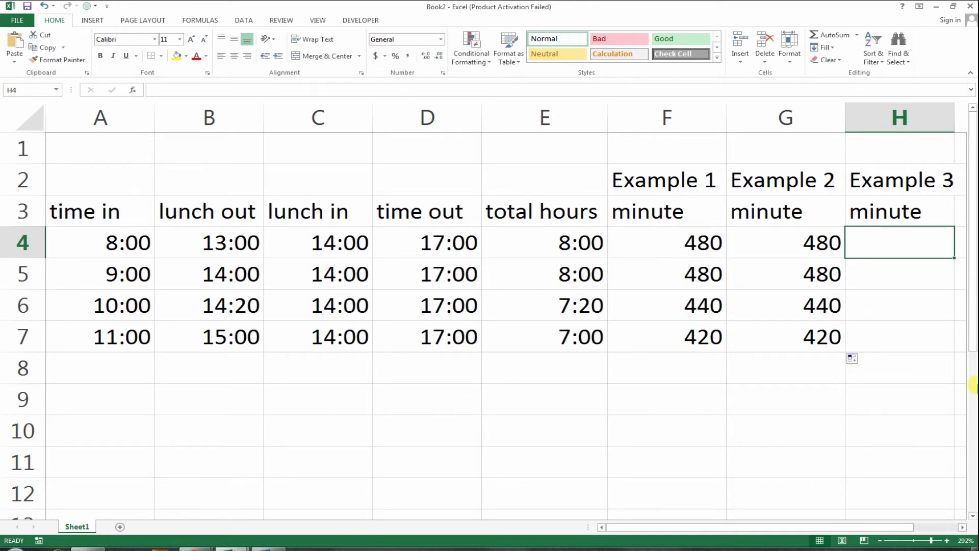
- Enter =E4*24*60 in H4, format it as General, and fill it down to H7
{"action": "type", "text": "="}
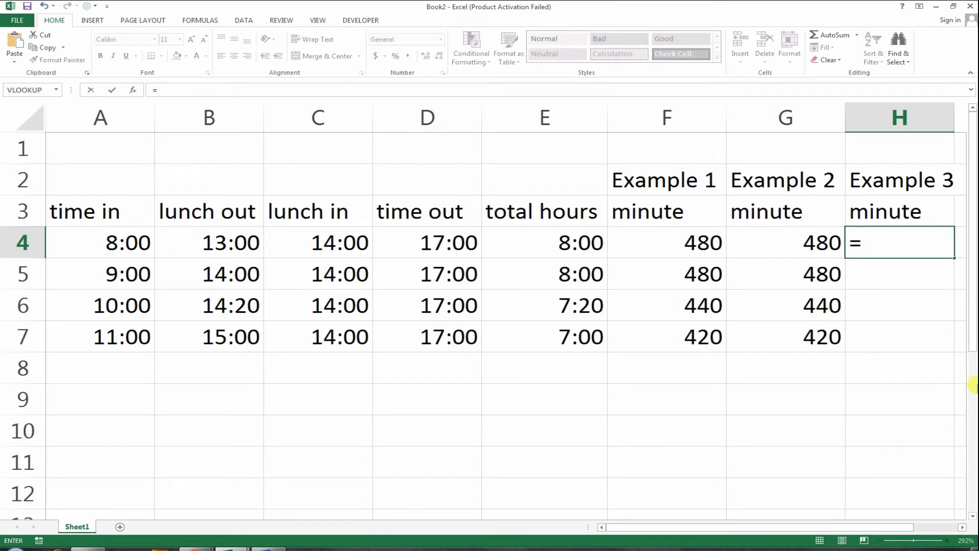
{"action": "key", "text": "Left"}
{"action": "key", "text": "Left"}
{"action": "key", "text": "Left"}
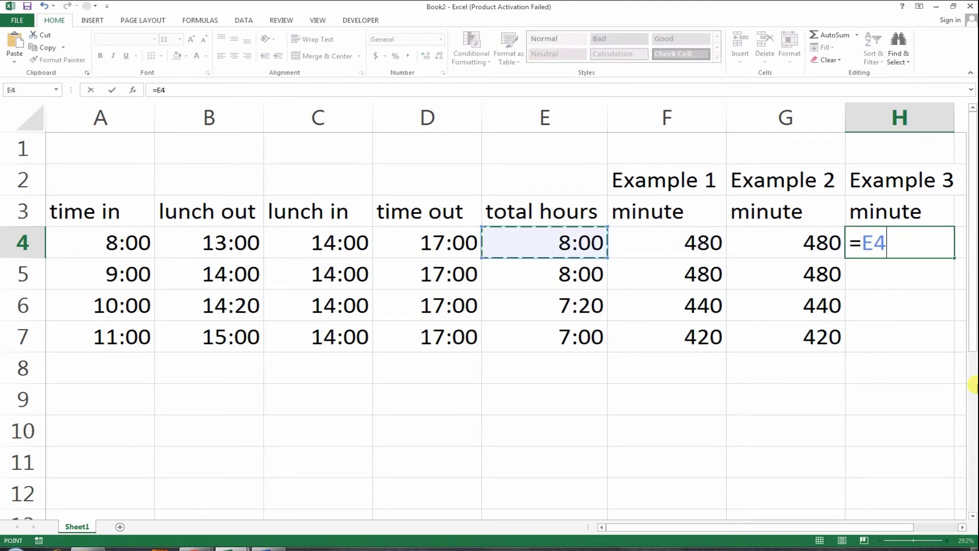
{"action": "type", "text": "*24"}
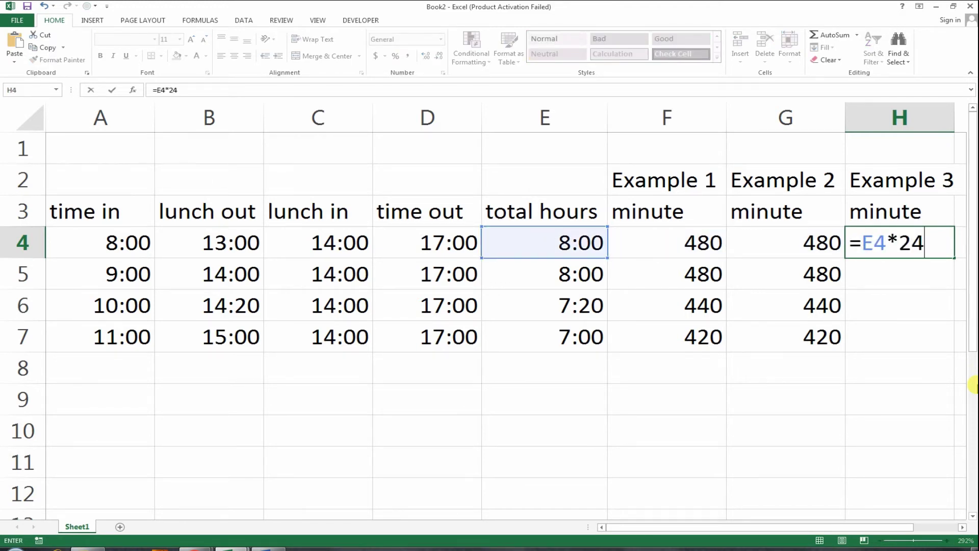
{"action": "type", "text": "*6"}
{"action": "type", "text": "0"}
{"action": "key", "text": "Return"}
{"action": "key", "text": "Up"}
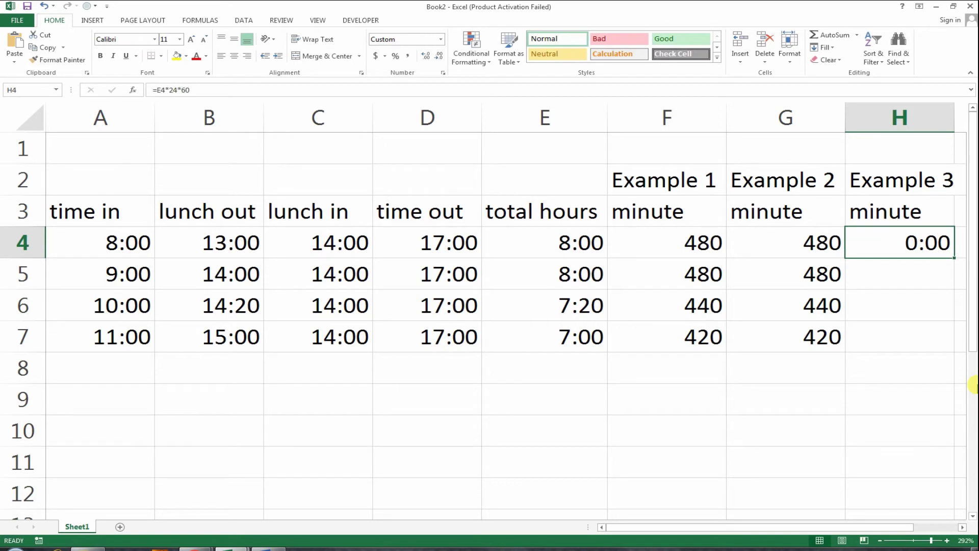
{"action": "left_click", "coordinate": [440, 39]}
{"action": "left_click", "coordinate": [437, 60]}
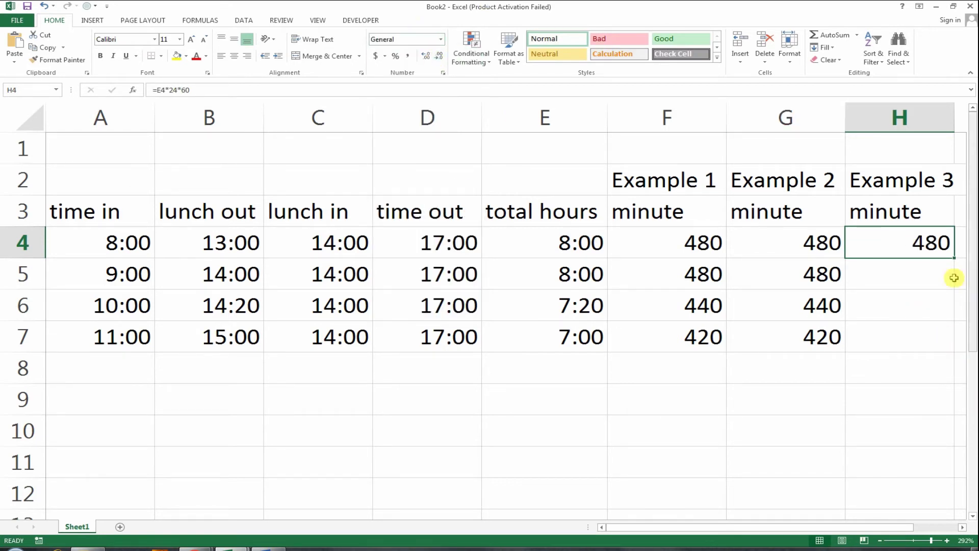
{"action": "double_click", "coordinate": [955, 257]}
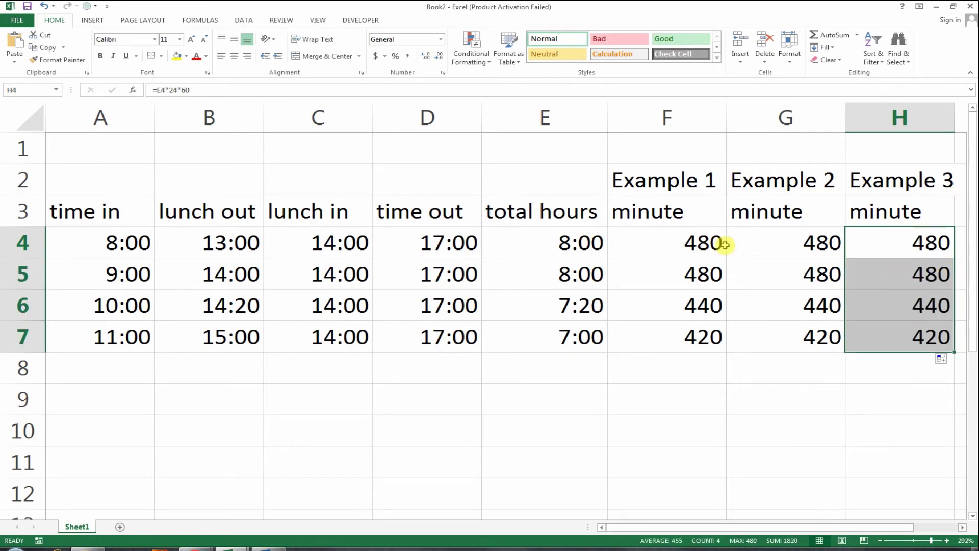
- Insert three blank rows above the table at row 2 and select the Example 3 heading cell
{"action": "left_click", "coordinate": [8, 177]}
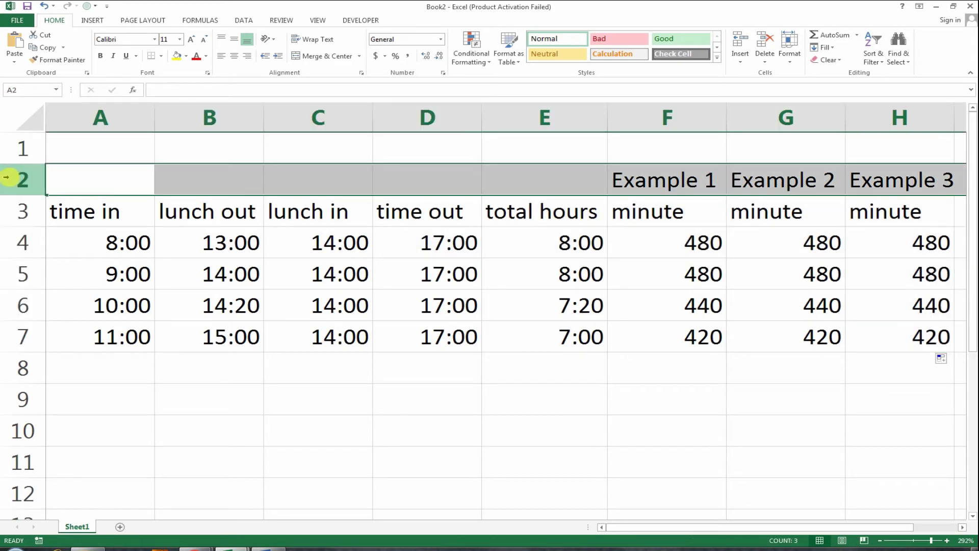
{"action": "key", "text": "ctrl+shift+plus"}
{"action": "key", "text": "ctrl+shift+plus"}
{"action": "key", "text": "ctrl+shift+plus"}
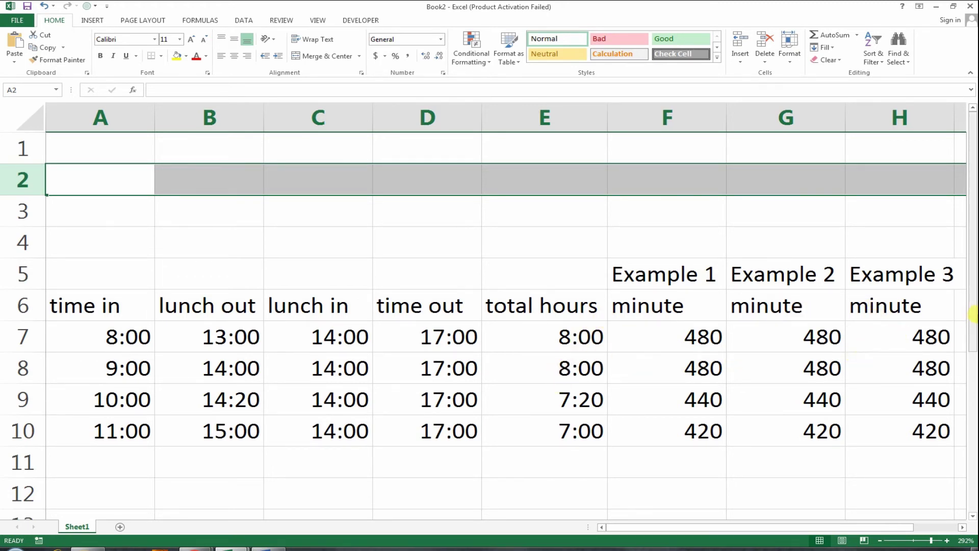
{"action": "left_click", "coordinate": [948, 310]}
{"action": "left_click", "coordinate": [962, 306]}
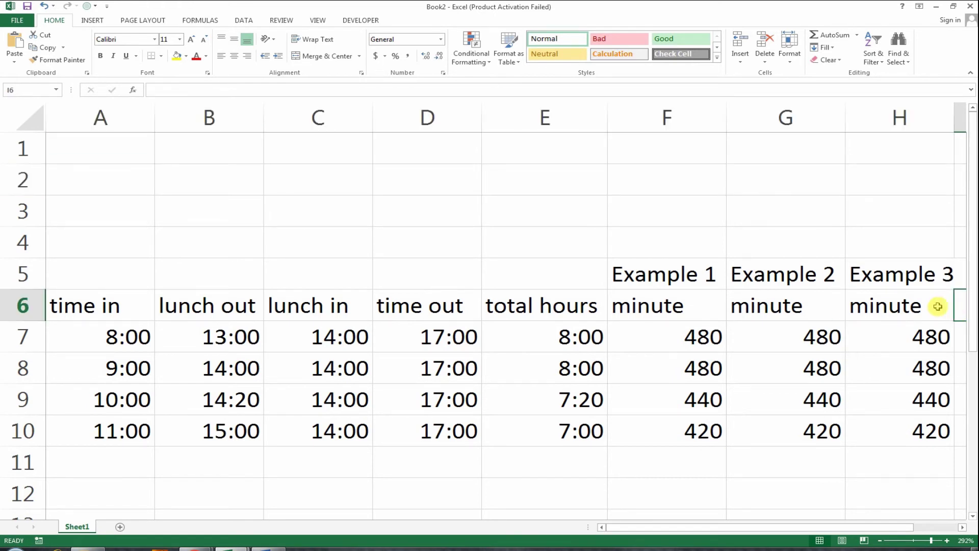
{"action": "left_click", "coordinate": [906, 277]}
{"action": "left_click", "coordinate": [932, 424]}
{"action": "key", "text": "shift+Right"}
{"action": "key", "text": "shift+Up"}
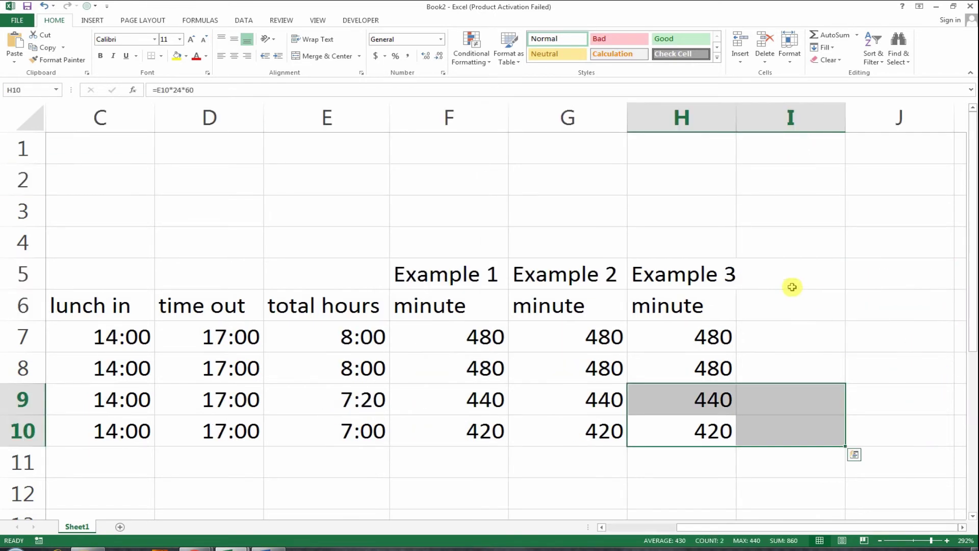
{"action": "left_click", "coordinate": [734, 287]}
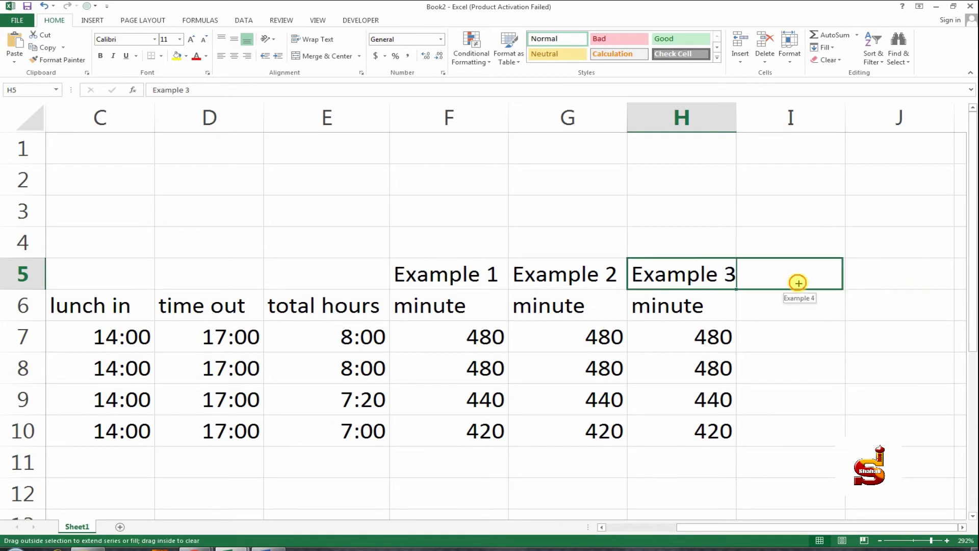
- Extend the heading into I5 as Example 4 and add the subheading 'convert minute to hour' in I6
{"action": "left_click_drag", "start_coordinate": [738, 290], "coordinate": [796, 279]}
{"action": "left_click", "coordinate": [782, 305]}
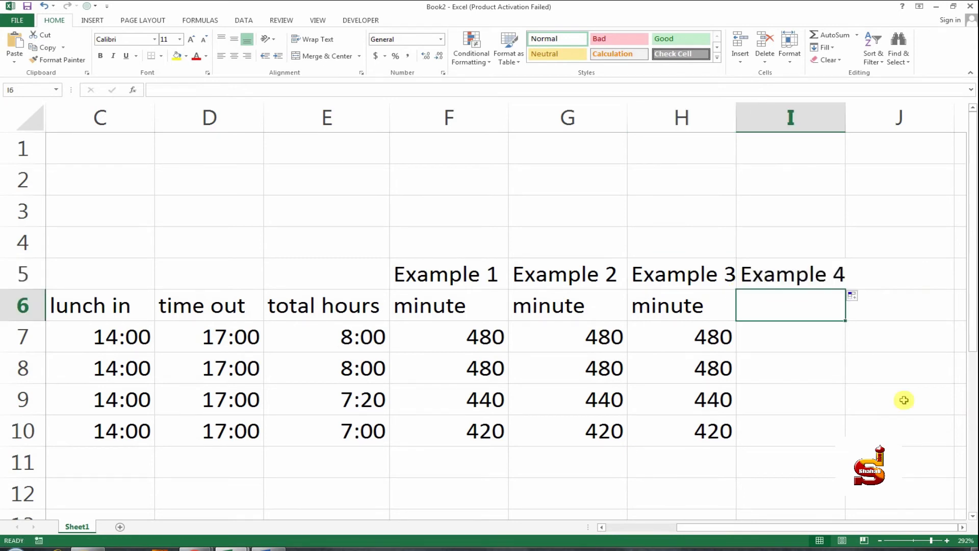
{"action": "type", "text": "convert minute t"}
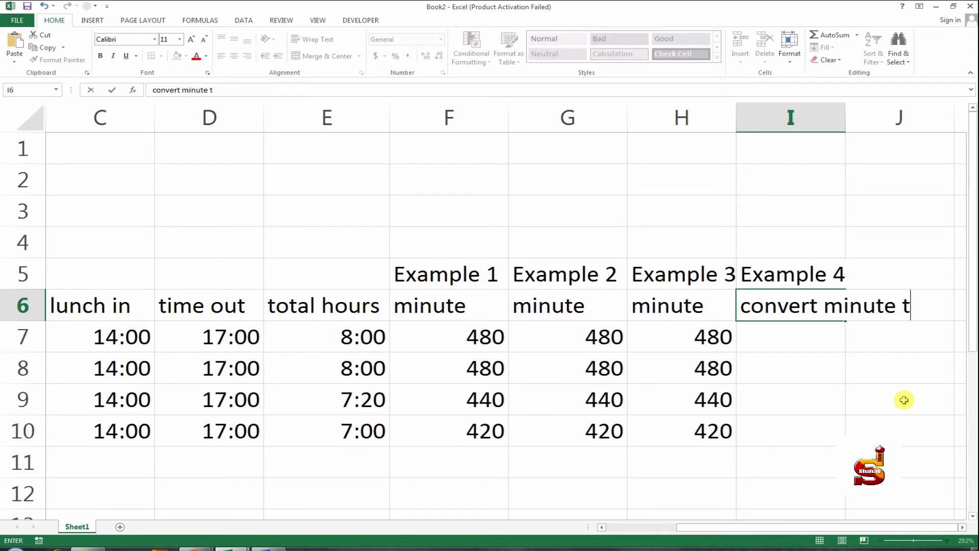
{"action": "type", "text": "o hou"}
{"action": "key", "text": "Return"}
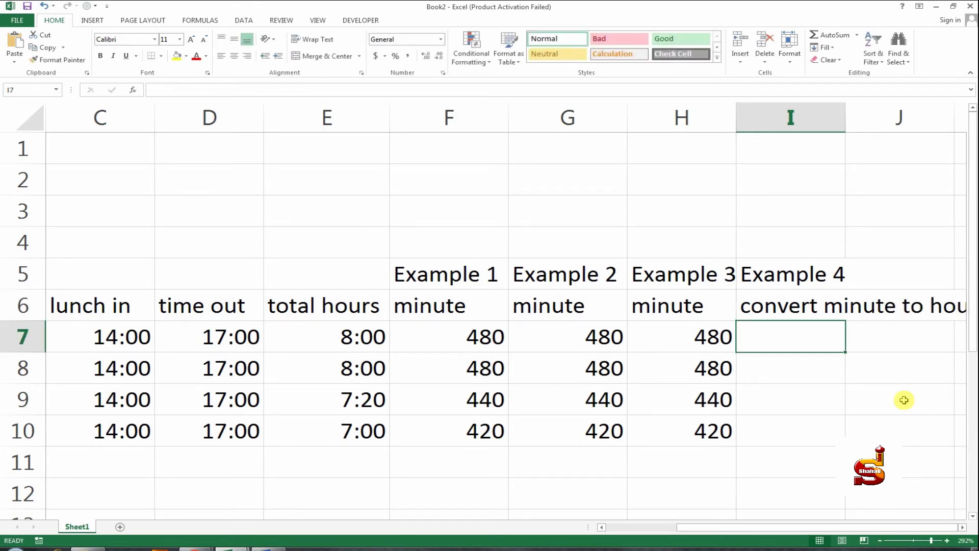
- Enter =H7/24/60 in I7 to turn the Example 3 minutes back into hours
{"action": "type", "text": "="}
{"action": "key", "text": "Left"}
{"action": "key", "text": "Left"}
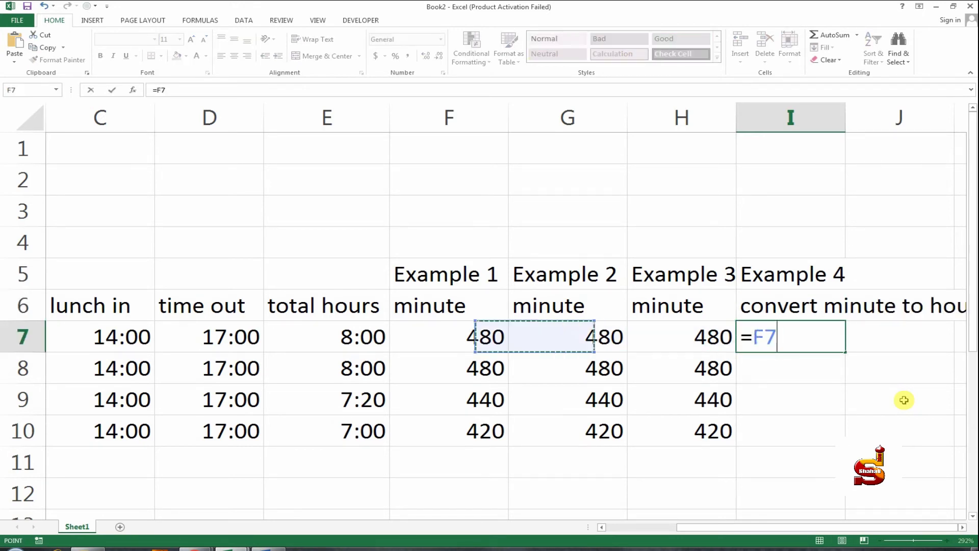
{"action": "key", "text": "Left"}
{"action": "key", "text": "Right"}
{"action": "key", "text": "Right"}
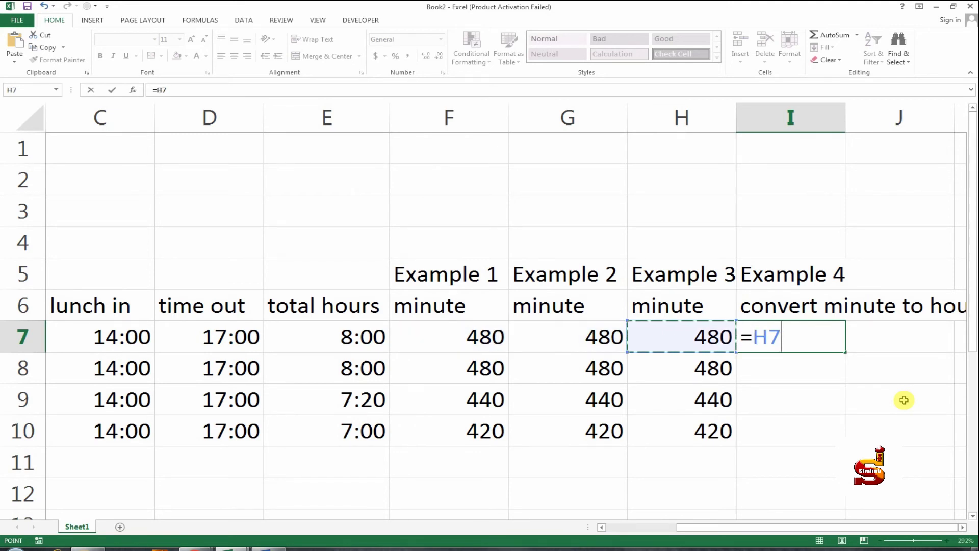
{"action": "type", "text": "/24/"}
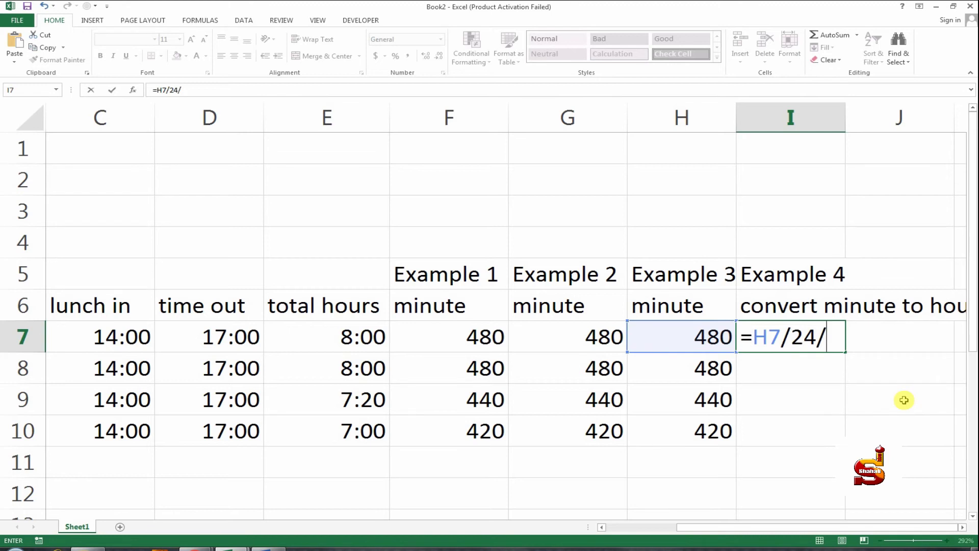
{"action": "type", "text": "60"}
{"action": "key", "text": "Return"}
{"action": "key", "text": "Up"}
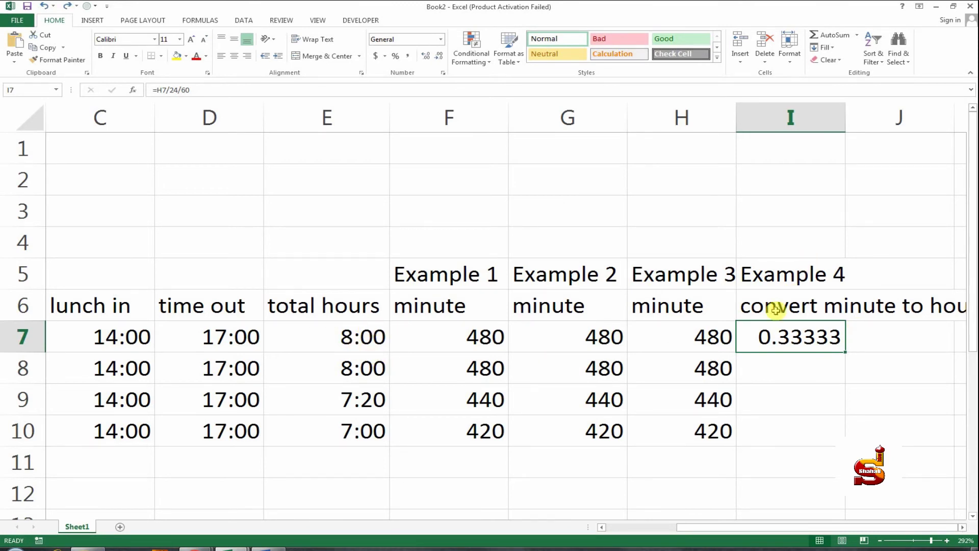
- Copy E7's time format onto I7 and fill I7:I10, showing 8:00, 8:00, 7:20 and 7:00
{"action": "left_click", "coordinate": [360, 336]}
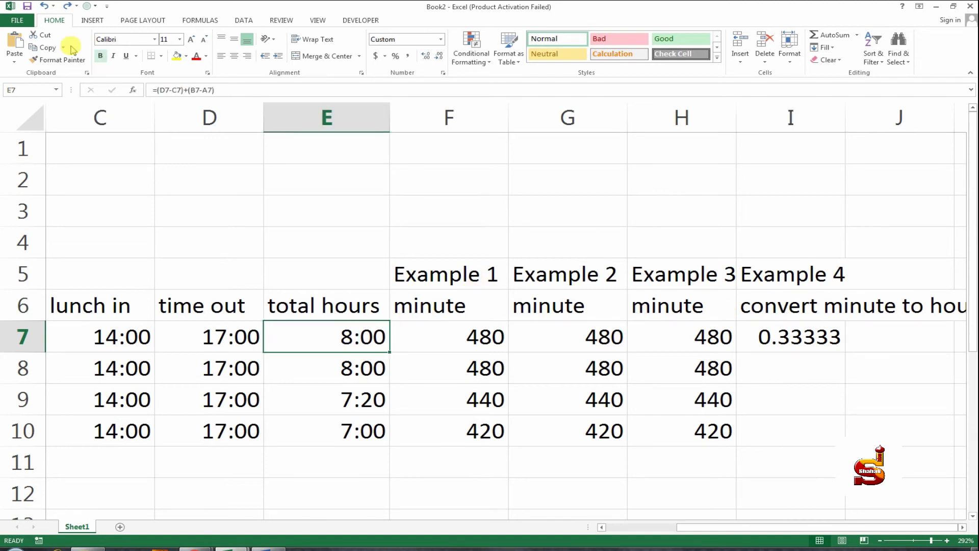
{"action": "left_click", "coordinate": [60, 61]}
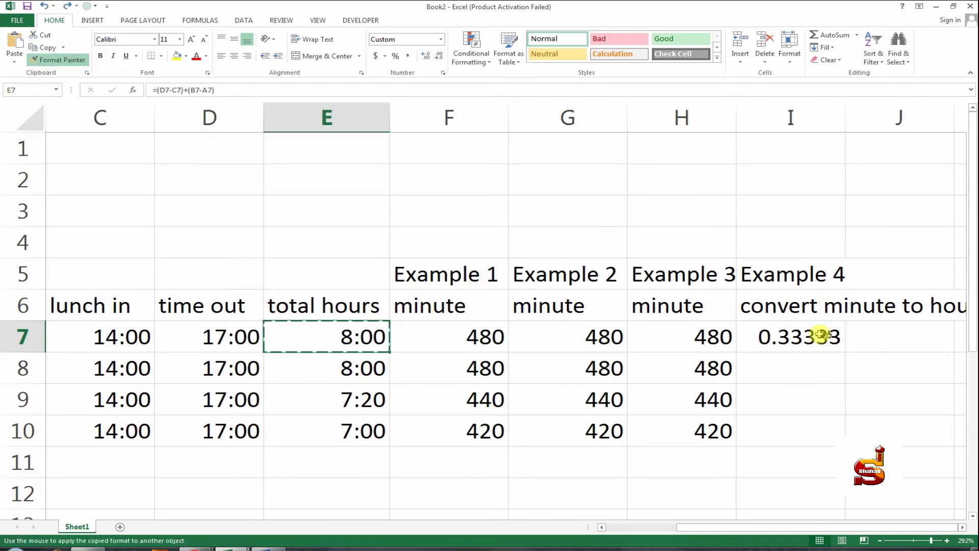
{"action": "left_click", "coordinate": [811, 337]}
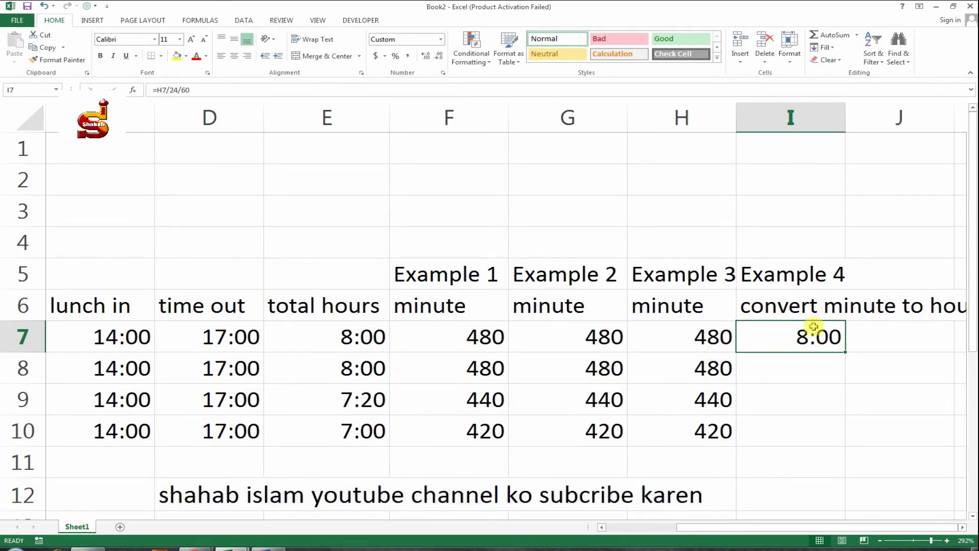
{"action": "left_click", "coordinate": [847, 353]}
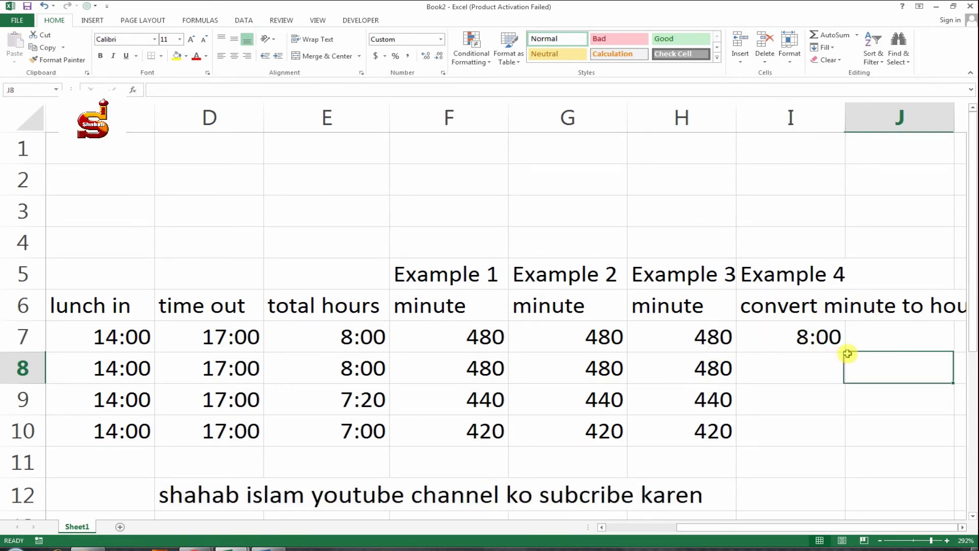
{"action": "left_click", "coordinate": [837, 335]}
{"action": "left_click_drag", "start_coordinate": [845, 351], "coordinate": [833, 435]}
- Wrap the 'convert minute to hour' subheading text and widen column I
{"action": "left_click", "coordinate": [783, 305]}
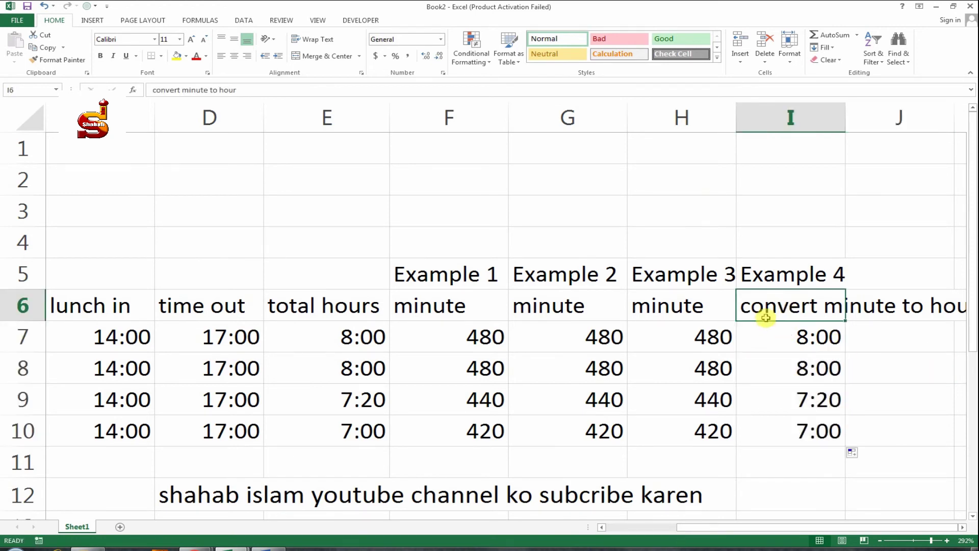
{"action": "left_click", "coordinate": [317, 43]}
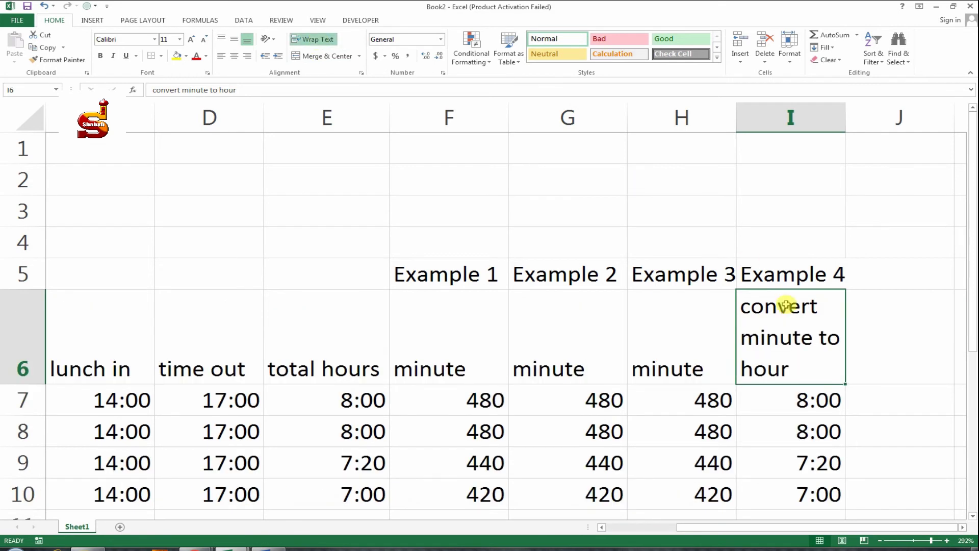
{"action": "left_click_drag", "start_coordinate": [845, 113], "coordinate": [916, 120]}
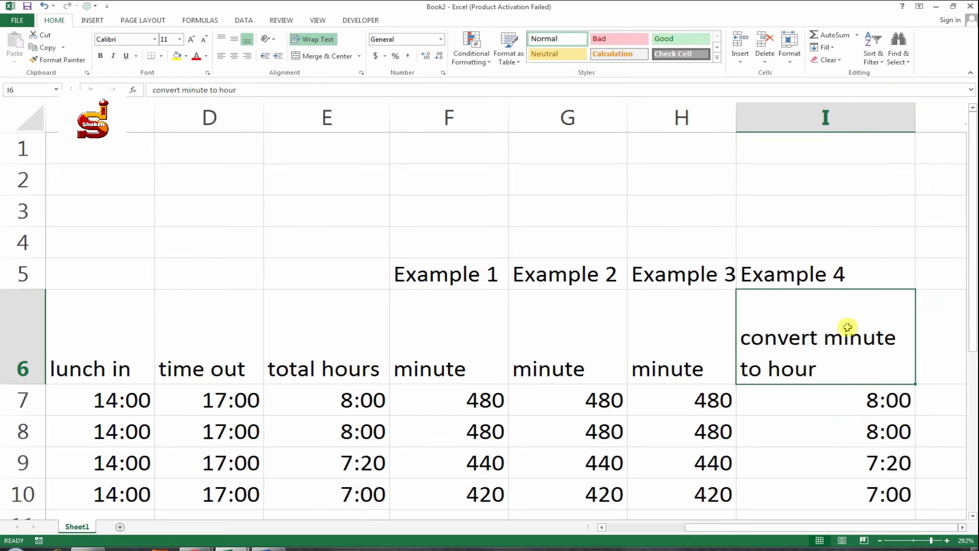
- Apply All Borders to the timesheet table and centre its text horizontally
{"action": "left_click_drag", "start_coordinate": [848, 327], "coordinate": [3, 501]}
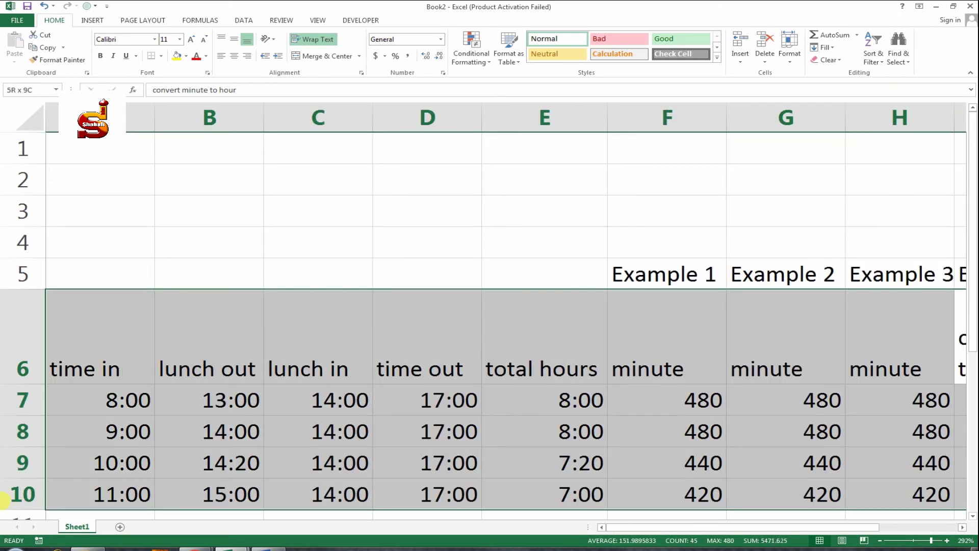
{"action": "left_click", "coordinate": [161, 59]}
{"action": "left_click", "coordinate": [189, 150]}
{"action": "scroll", "coordinate": [306, 136], "scroll_direction": "right", "scroll_amount": 5}
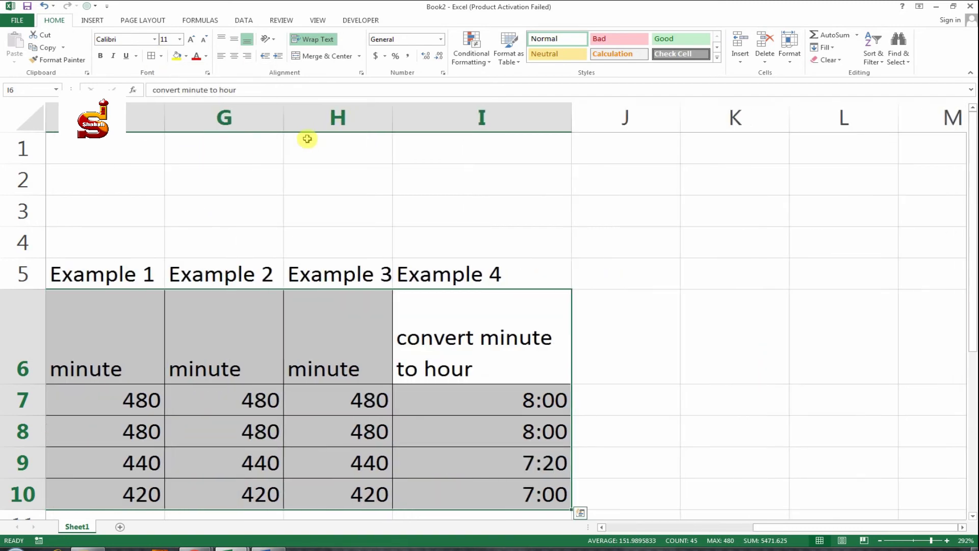
{"action": "left_click", "coordinate": [234, 56]}
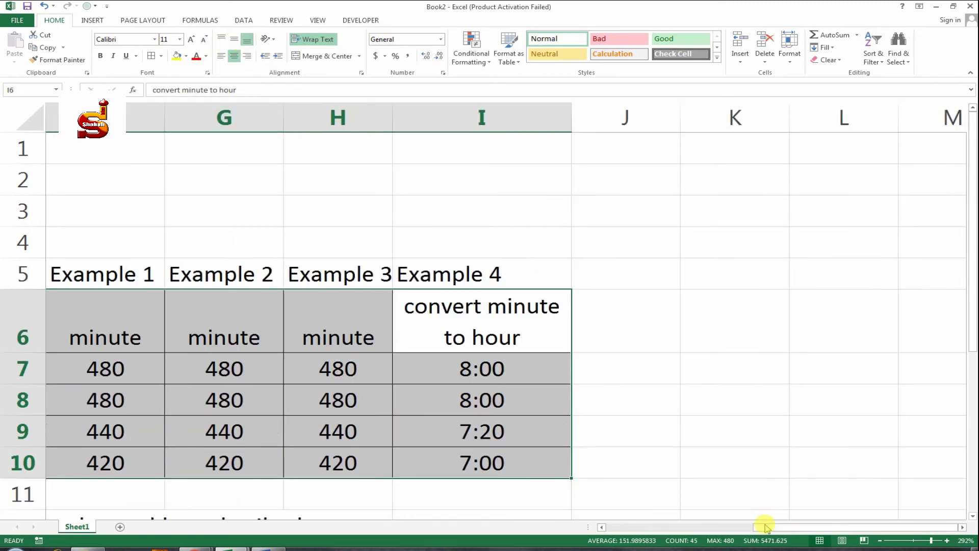
{"action": "left_click_drag", "start_coordinate": [764, 527], "coordinate": [623, 527]}
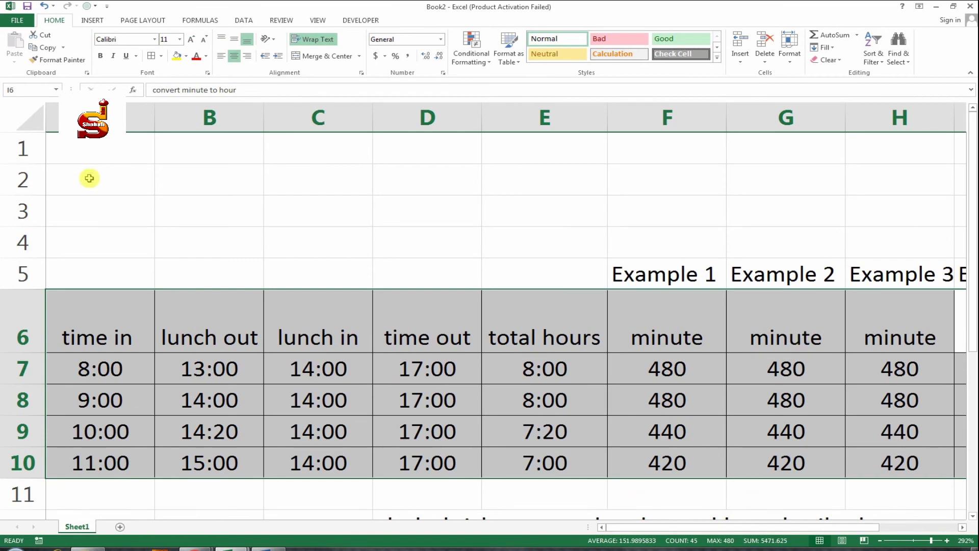
- Zoom the window to fit A2:I10, then select A2:I3 for the title
{"action": "mouse_move", "coordinate": [89, 178]}
{"action": "left_mouse_down"}
{"action": "mouse_move", "coordinate": [542, 432]}
{"action": "mouse_move", "coordinate": [550, 467]}
{"action": "left_mouse_up"}
{"action": "left_click", "coordinate": [318, 19]}
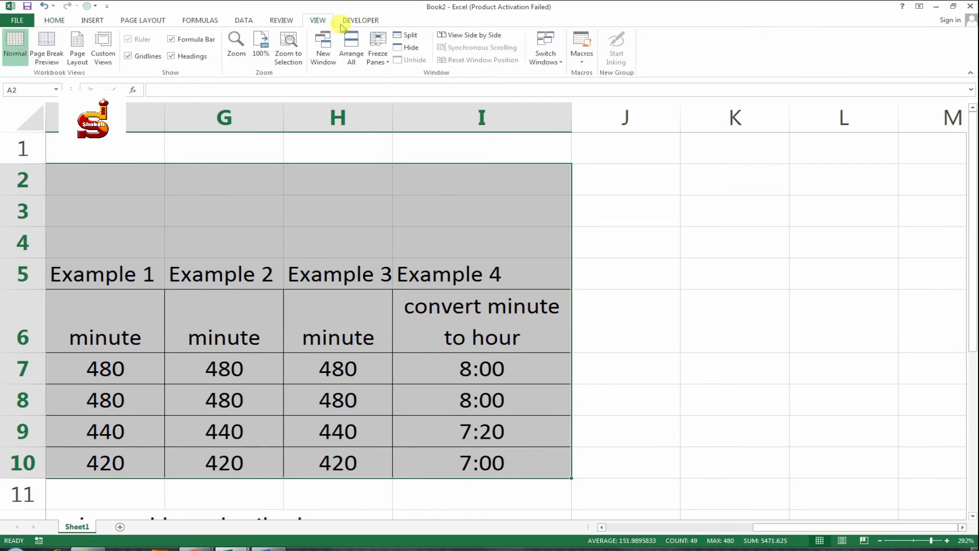
{"action": "left_click", "coordinate": [296, 56]}
{"action": "left_click", "coordinate": [465, 332]}
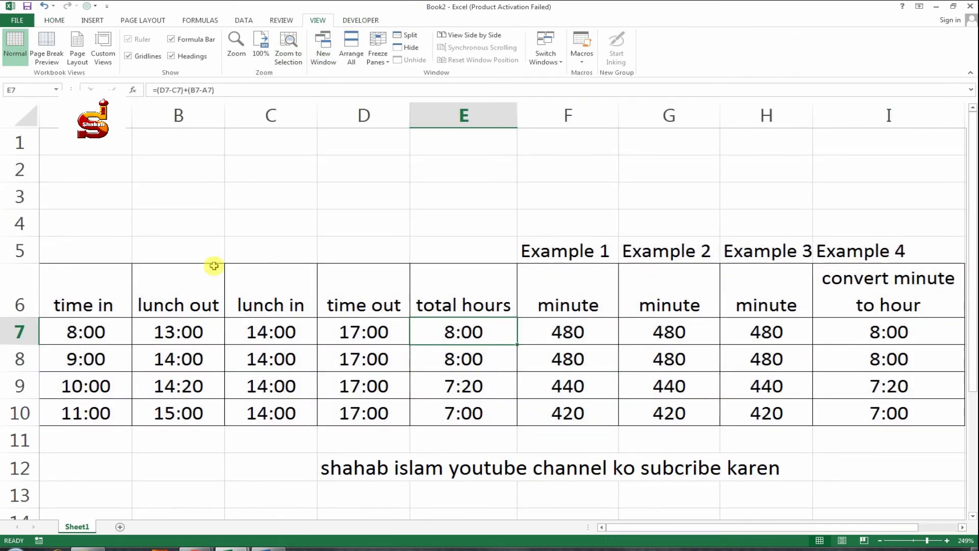
{"action": "left_click_drag", "start_coordinate": [97, 173], "coordinate": [878, 197]}
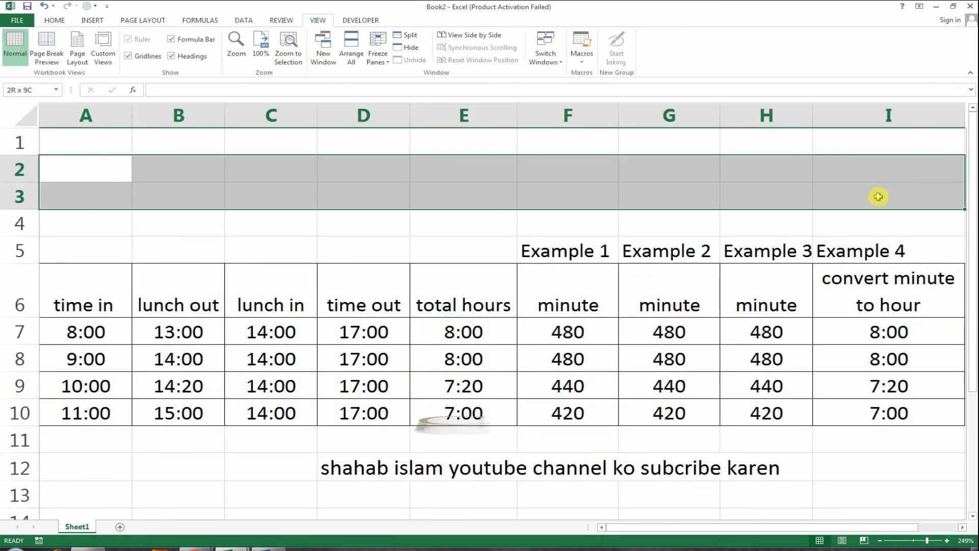
{"action": "left_click", "coordinate": [54, 20]}
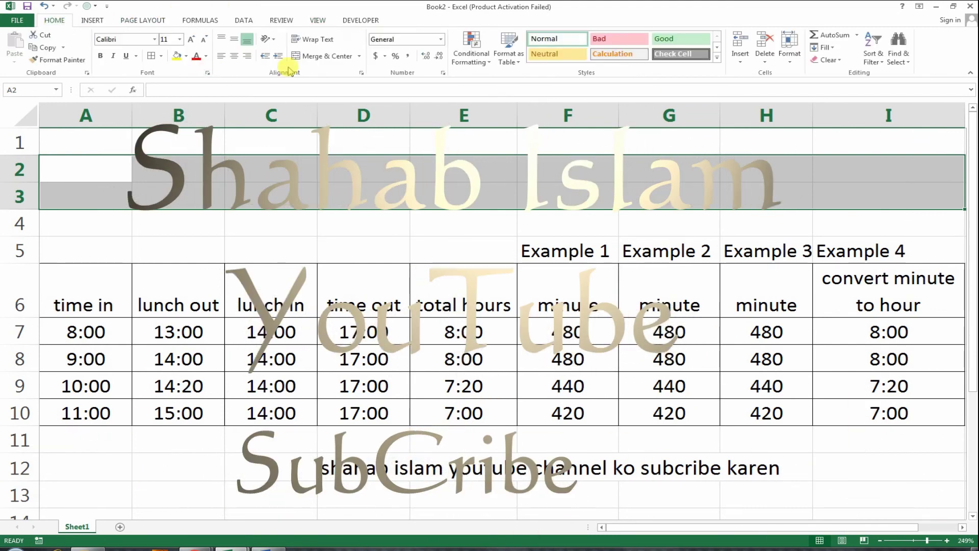
- Merge A2:I3 into one cell and enter the title 'TIME CONVERT TO MINUTES' in capitals
{"action": "left_click", "coordinate": [328, 57]}
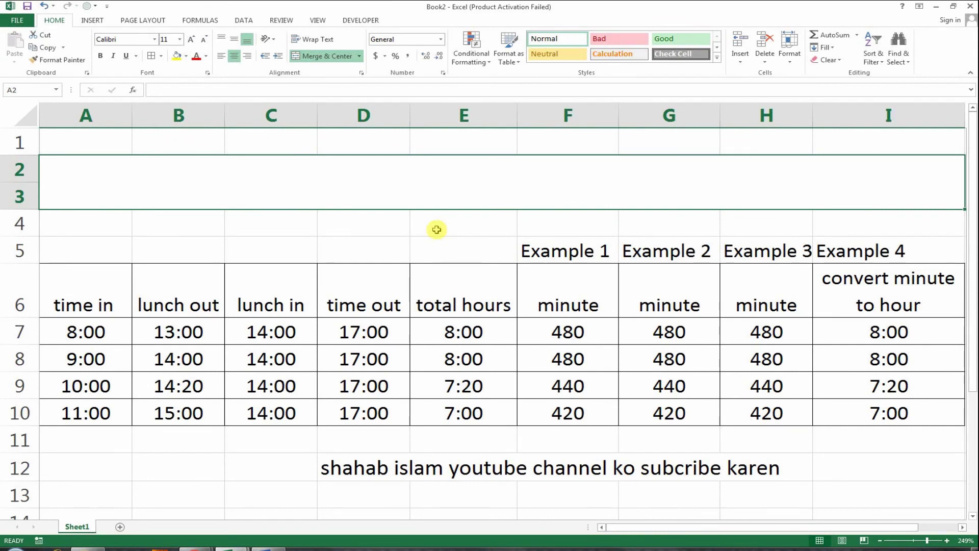
{"action": "type", "text": "time "}
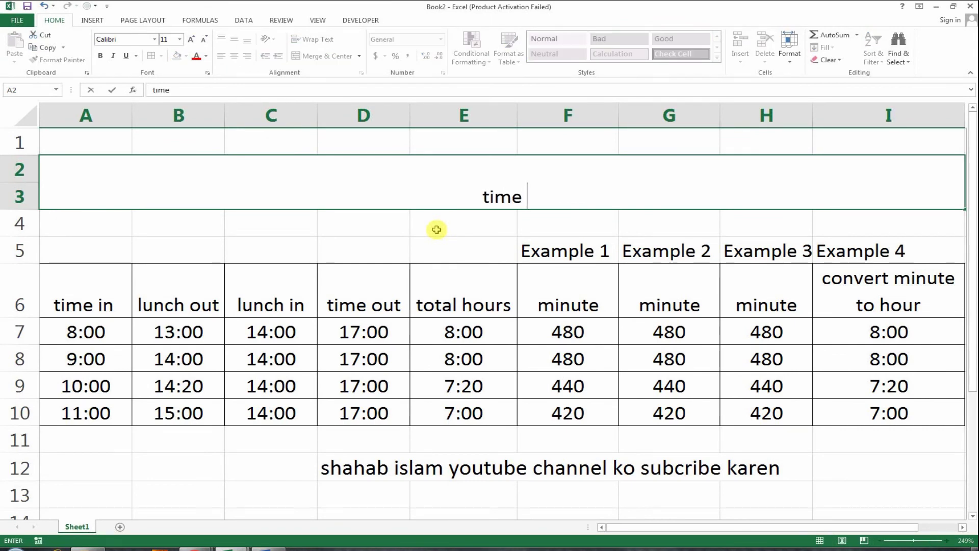
{"action": "type", "text": "convert to"}
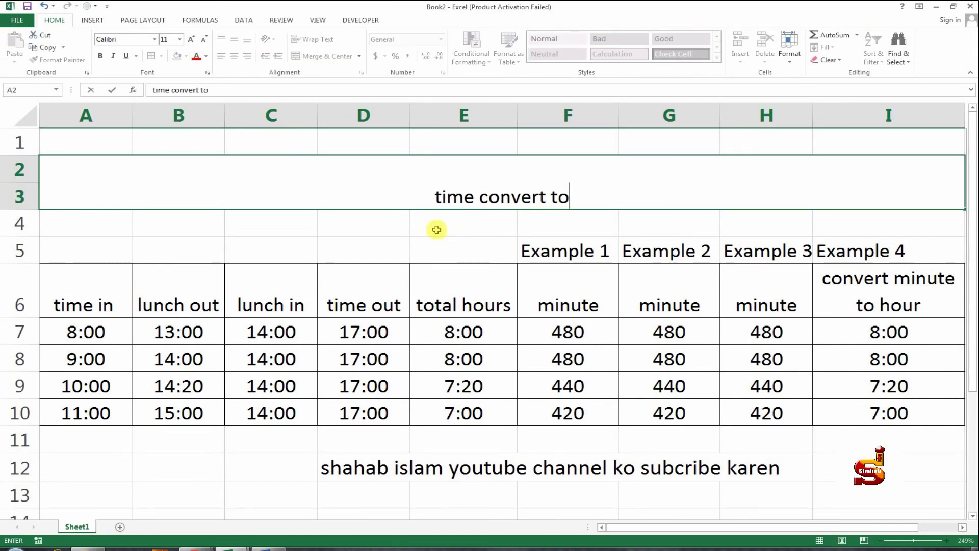
{"action": "type", "text": " minute"}
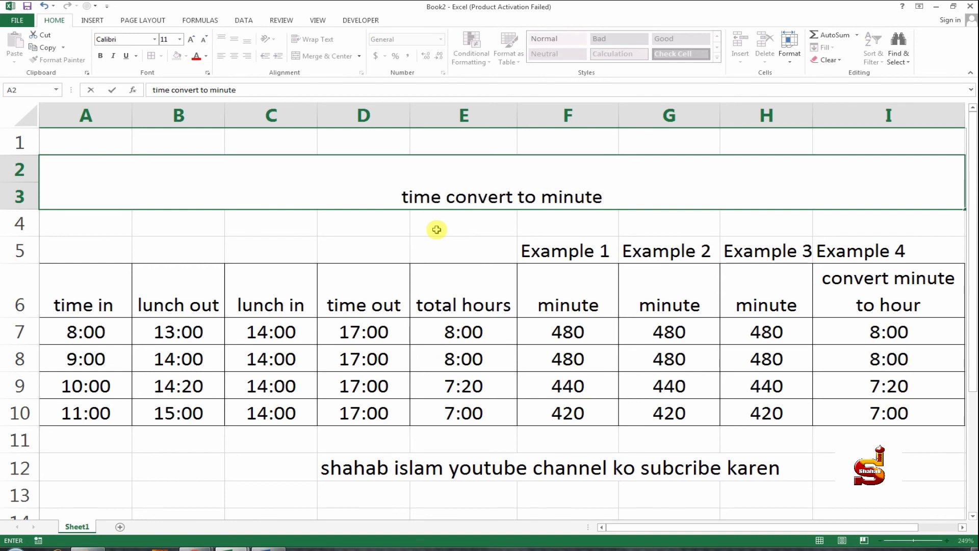
{"action": "key", "text": "BackSpace"}
{"action": "key", "text": "BackSpace"}
{"action": "key", "text": "BackSpace"}
{"action": "key", "text": "BackSpace"}
{"action": "key", "text": "BackSpace"}
{"action": "key", "text": "BackSpace"}
{"action": "key", "text": "BackSpace"}
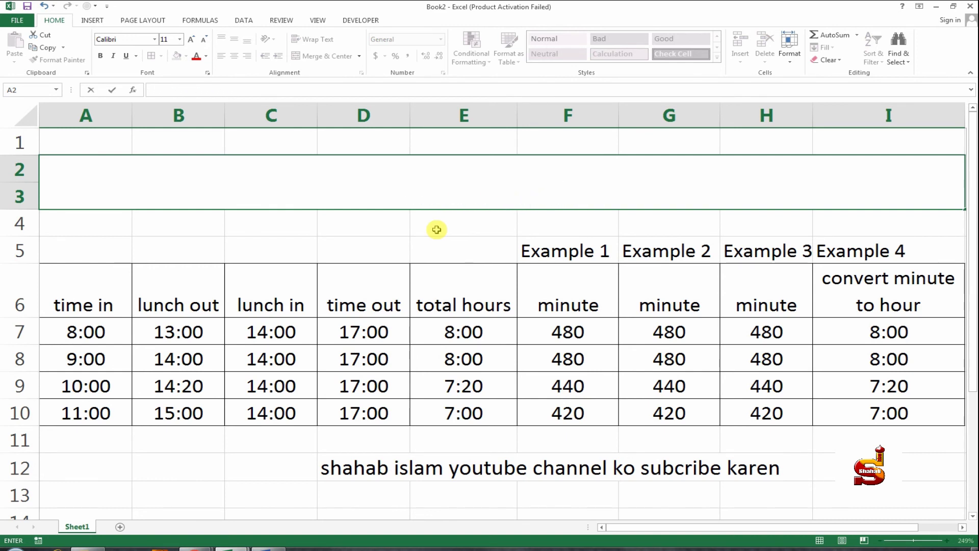
{"action": "type", "text": "TIME CON"}
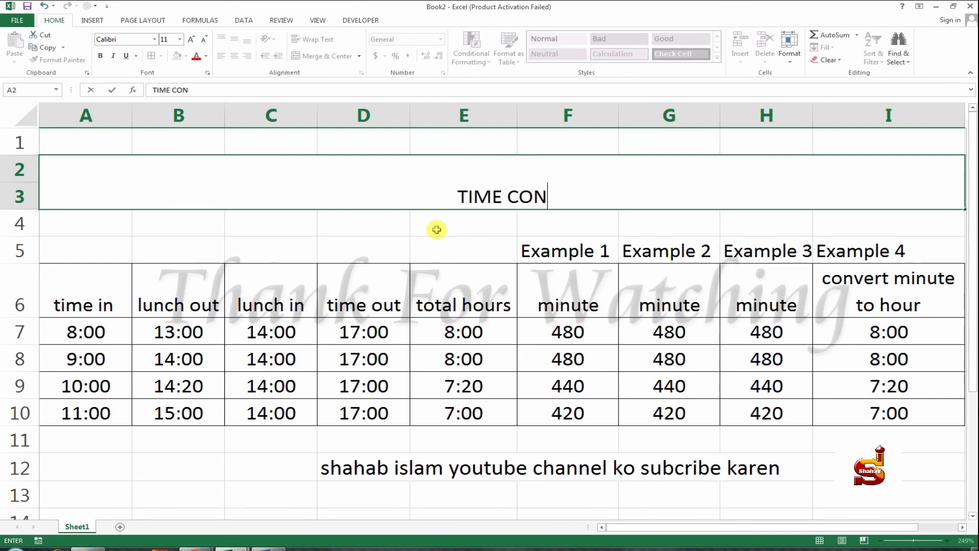
{"action": "type", "text": "VERT T"}
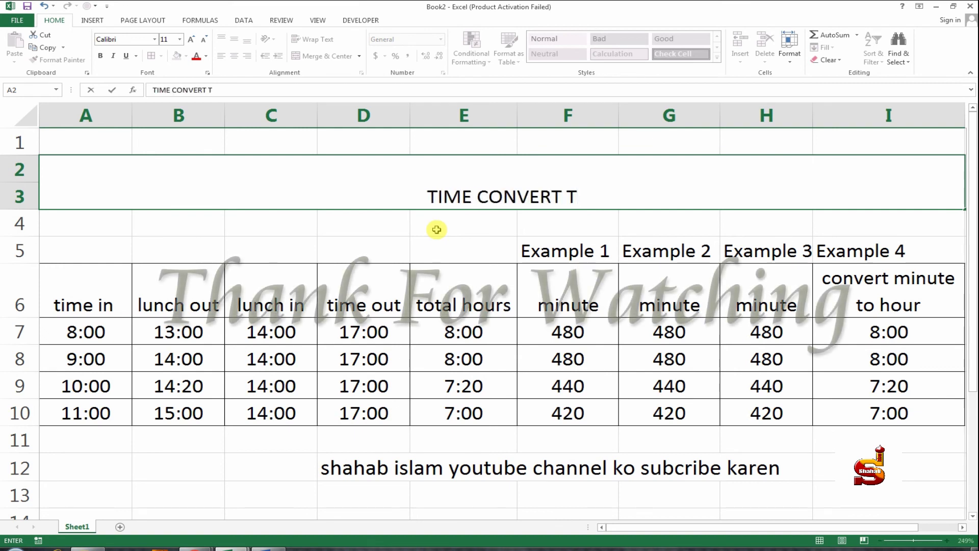
{"action": "type", "text": "O MIN"}
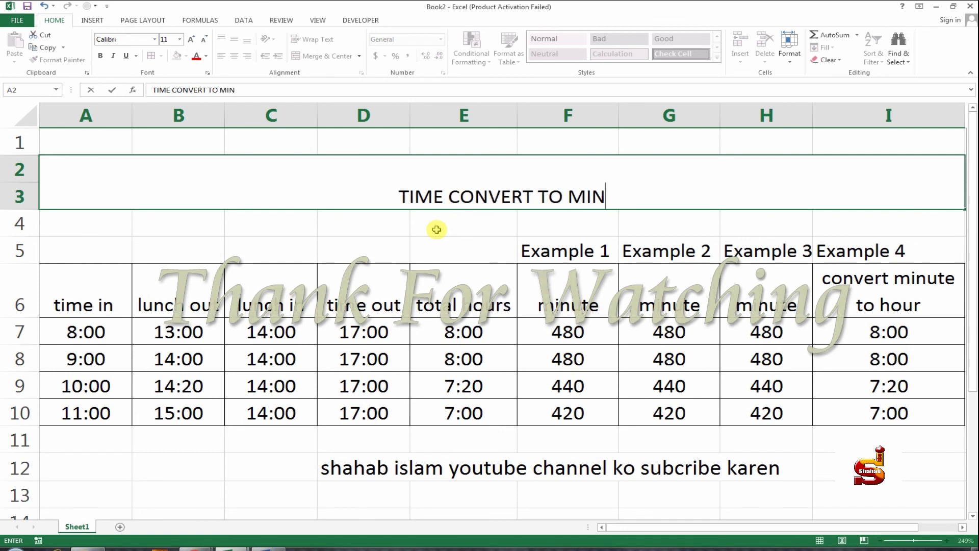
{"action": "type", "text": "UTE"}
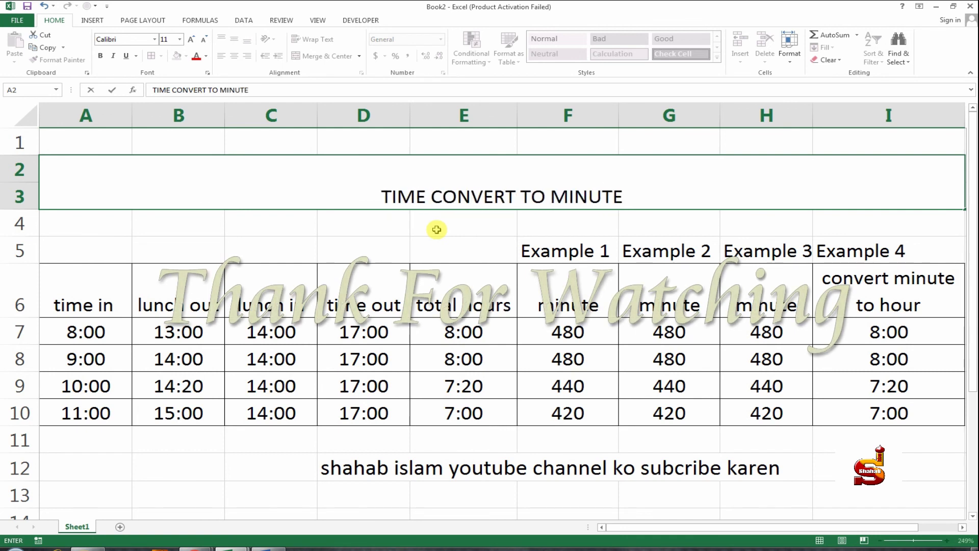
{"action": "type", "text": "S"}
{"action": "left_click", "coordinate": [501, 247]}
- Make the merged title bold, 20-point and vertically centred
{"action": "left_click", "coordinate": [499, 193]}
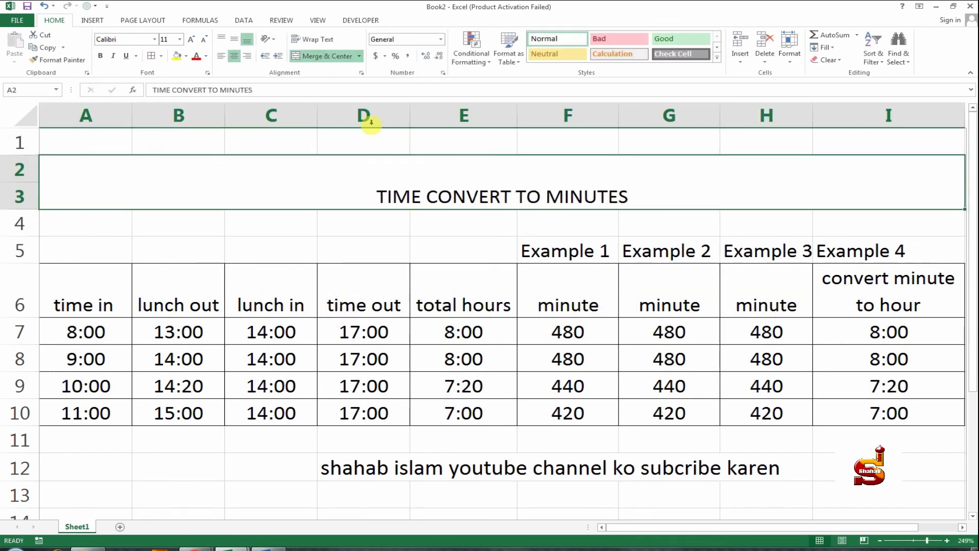
{"action": "left_click", "coordinate": [235, 42]}
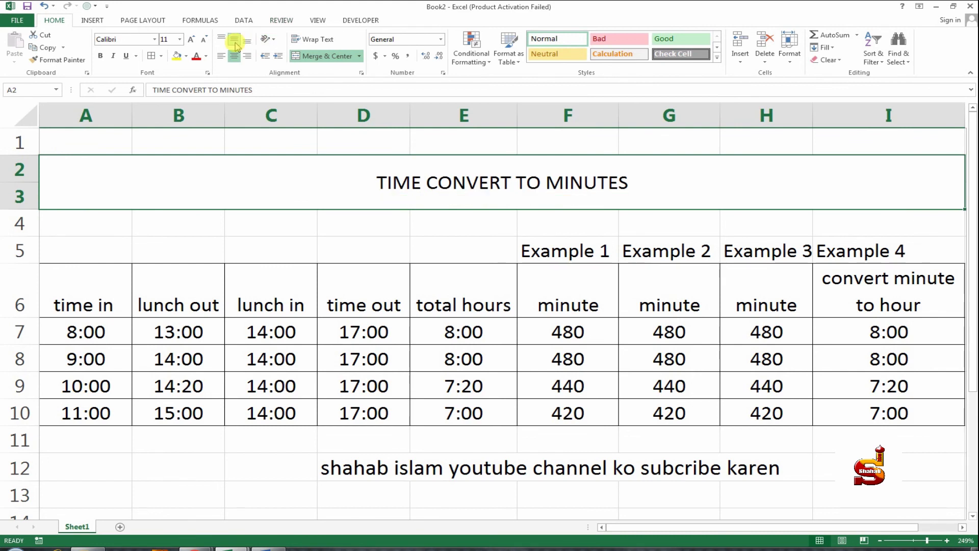
{"action": "left_click", "coordinate": [196, 39]}
{"action": "left_click", "coordinate": [195, 40]}
{"action": "left_click", "coordinate": [195, 40]}
{"action": "left_click", "coordinate": [195, 40]}
{"action": "left_click", "coordinate": [195, 40]}
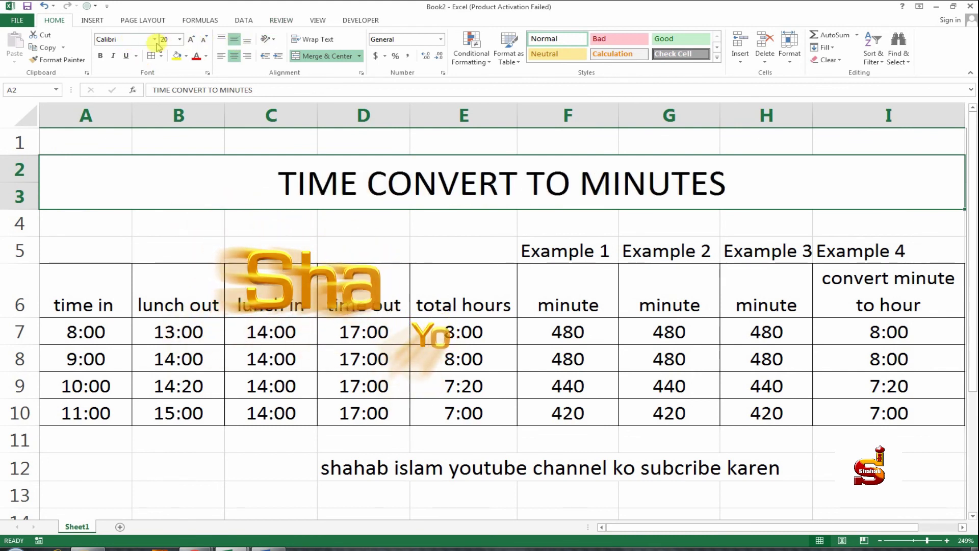
{"action": "left_click", "coordinate": [100, 55]}
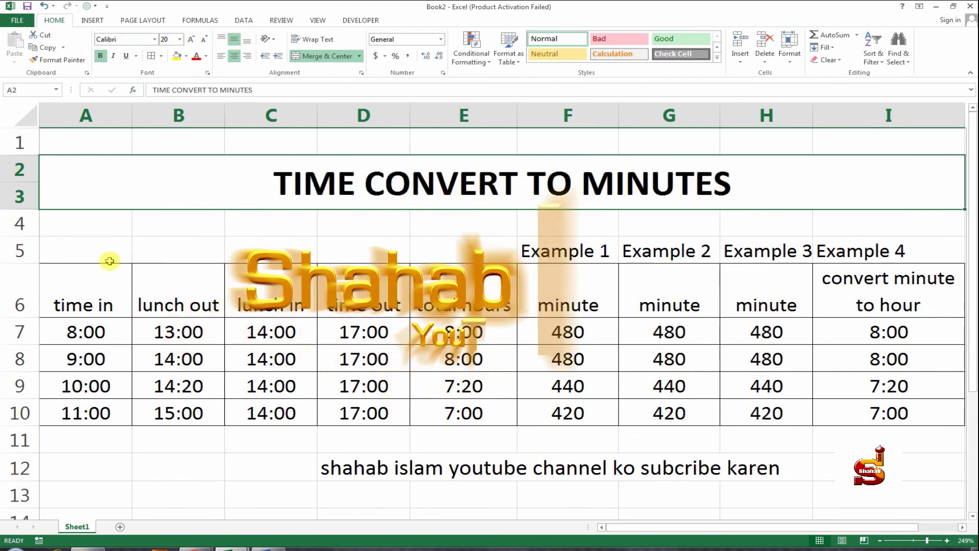
- Give header row A6:I6 a black fill with white, vertically centred text
{"action": "mouse_move", "coordinate": [110, 286]}
{"action": "left_mouse_down"}
{"action": "mouse_move", "coordinate": [586, 312]}
{"action": "mouse_move", "coordinate": [832, 293]}
{"action": "left_mouse_up"}
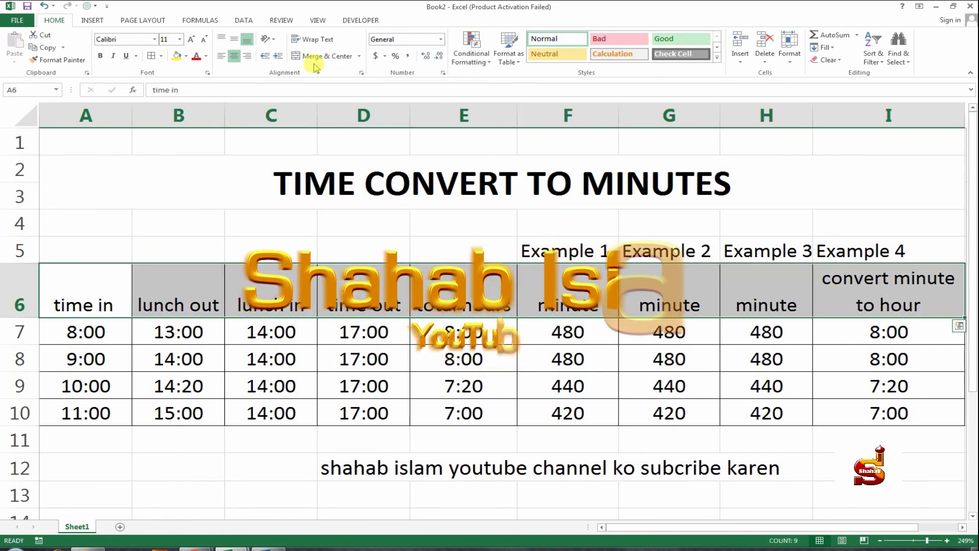
{"action": "left_click", "coordinate": [186, 56]}
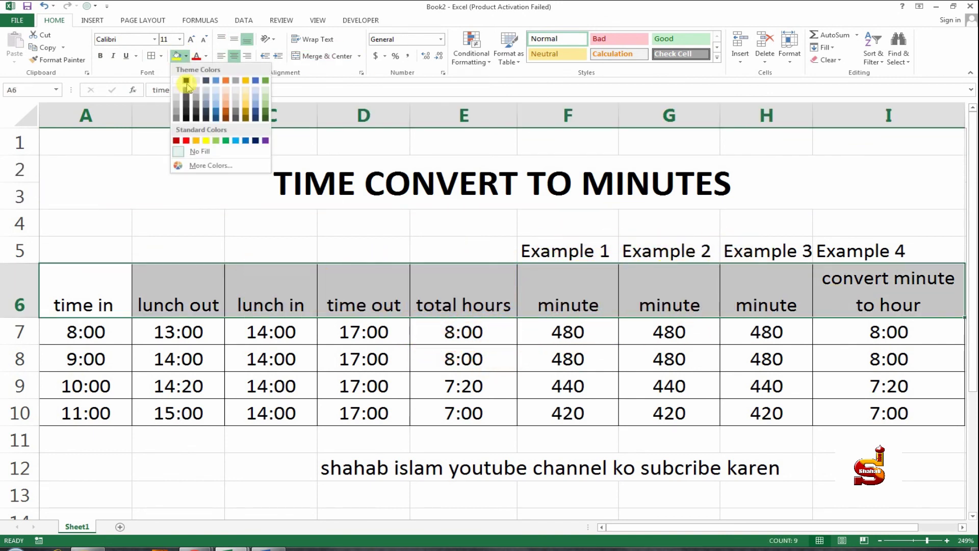
{"action": "left_click", "coordinate": [186, 81]}
{"action": "left_click", "coordinate": [206, 55]}
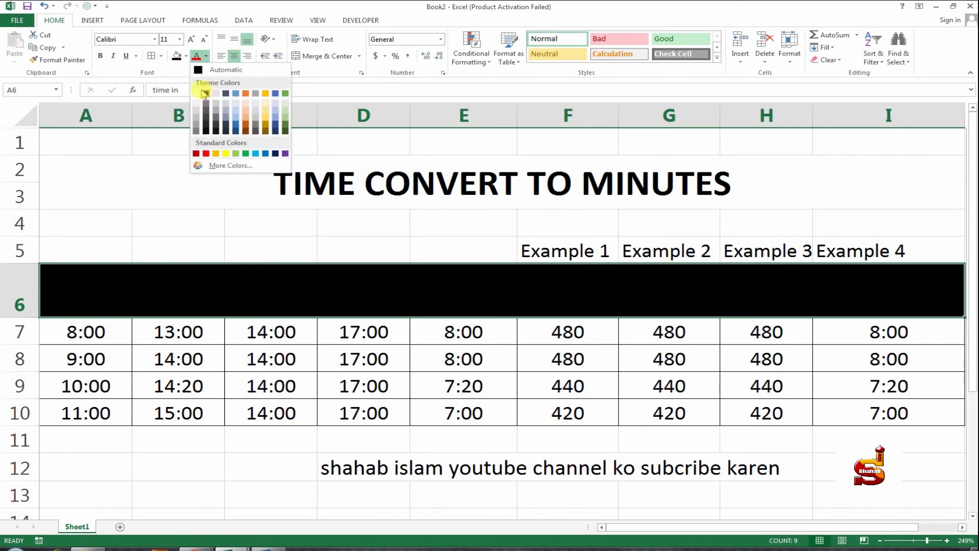
{"action": "left_click", "coordinate": [205, 93]}
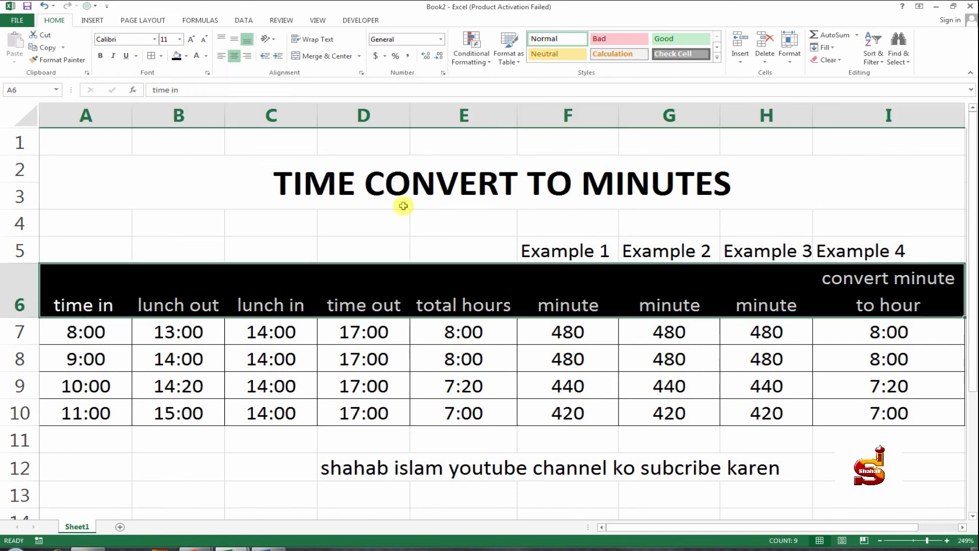
{"action": "left_click", "coordinate": [233, 39]}
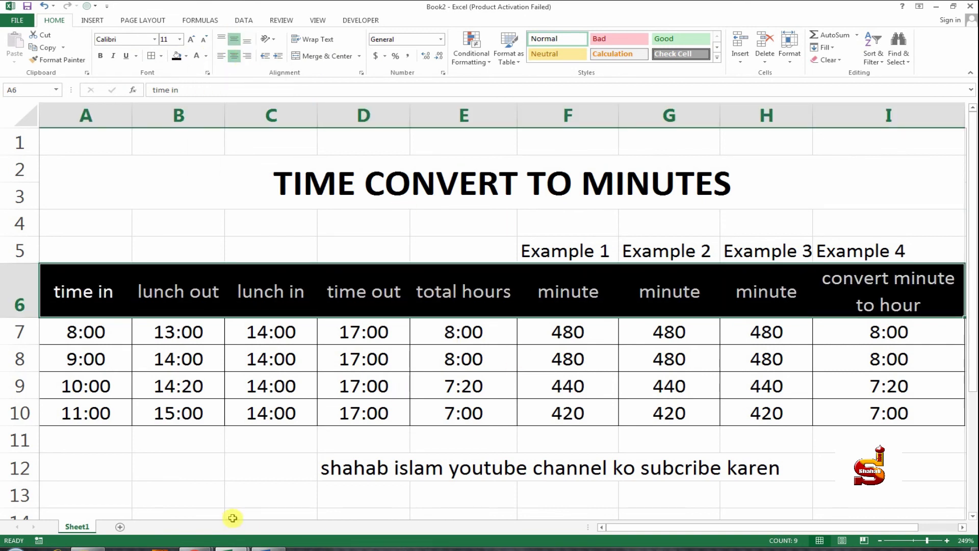
{"action": "mouse_move", "coordinate": [195, 545]}
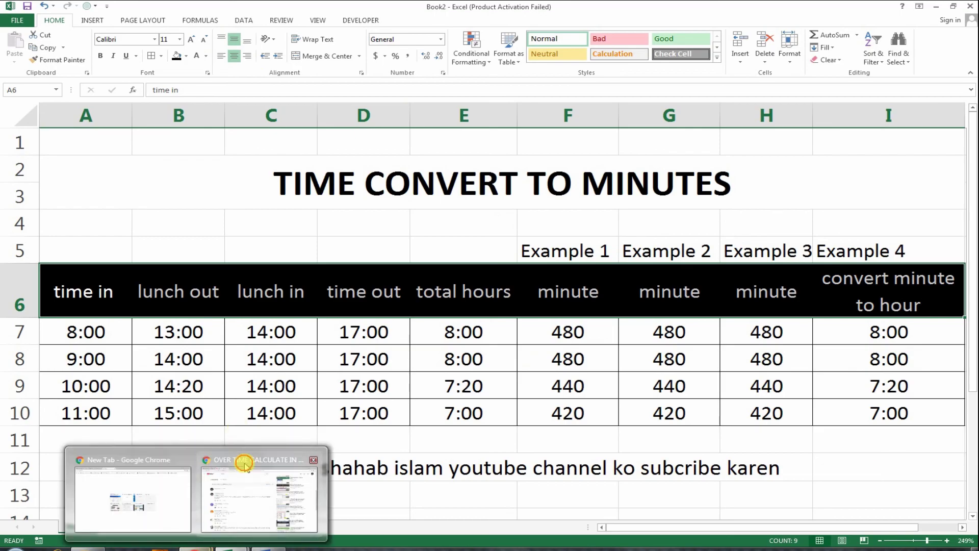
- Switch from Excel to the Chrome window showing the YouTube channel's videos page
{"action": "left_click", "coordinate": [243, 463]}
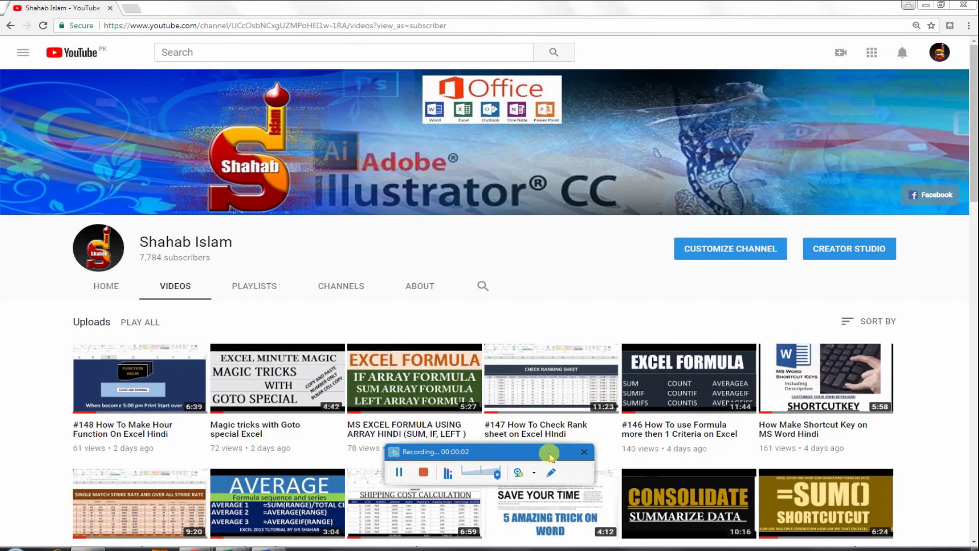